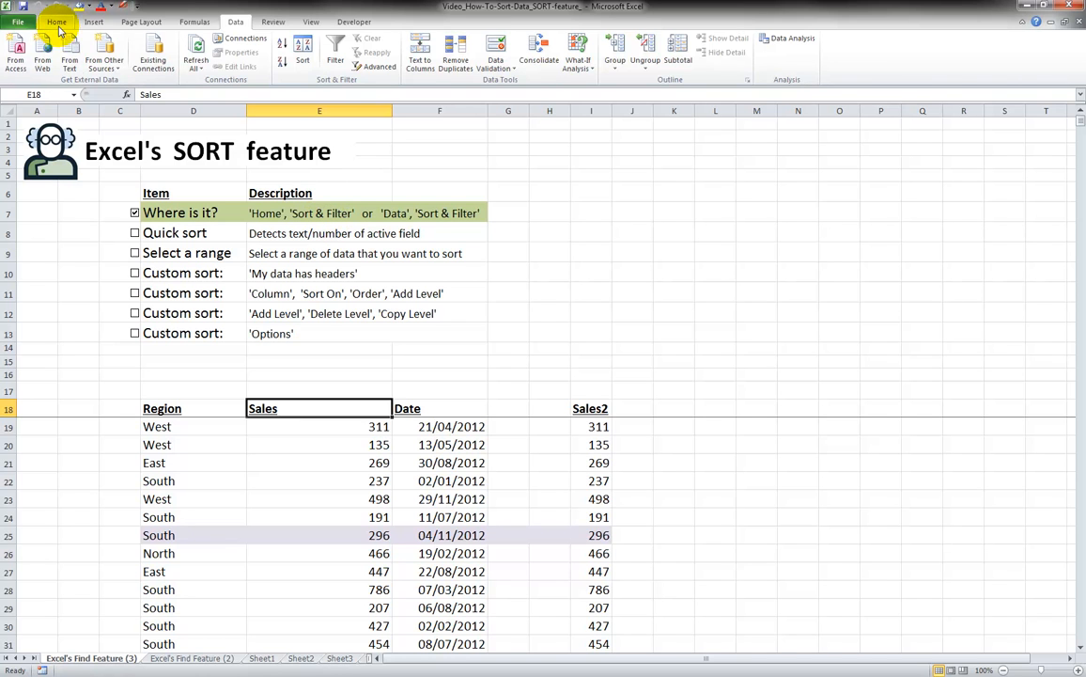
Step: Look at the Sort & Filter options in both the Home and Data command sets
{"action": "left_click", "coordinate": [56, 22]}
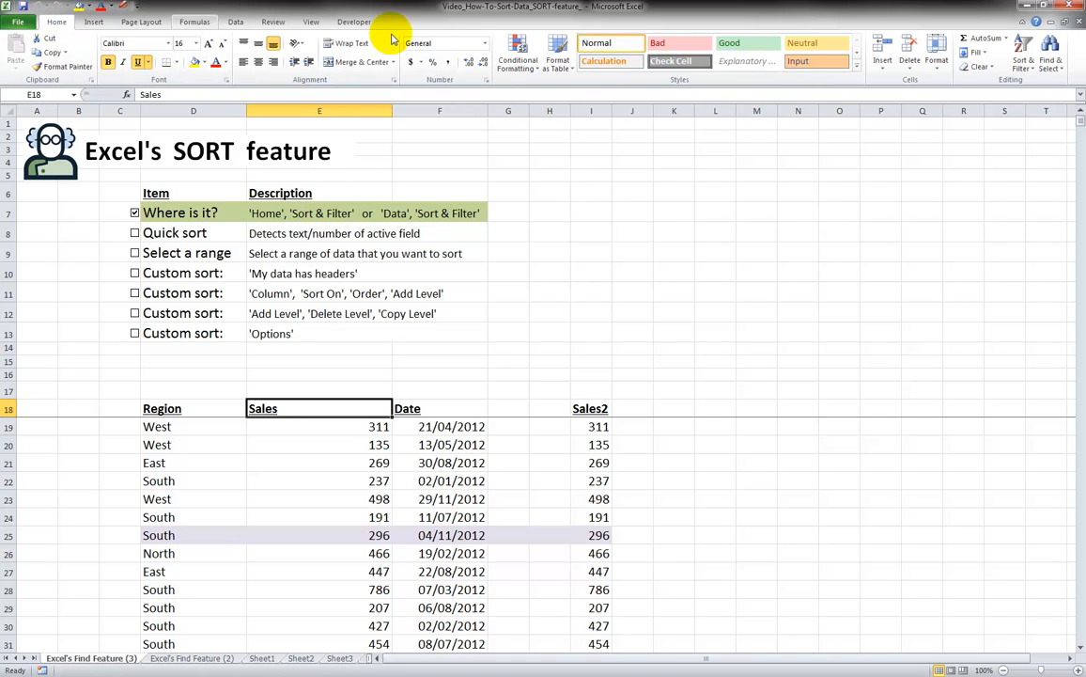
{"action": "left_click", "coordinate": [1027, 60]}
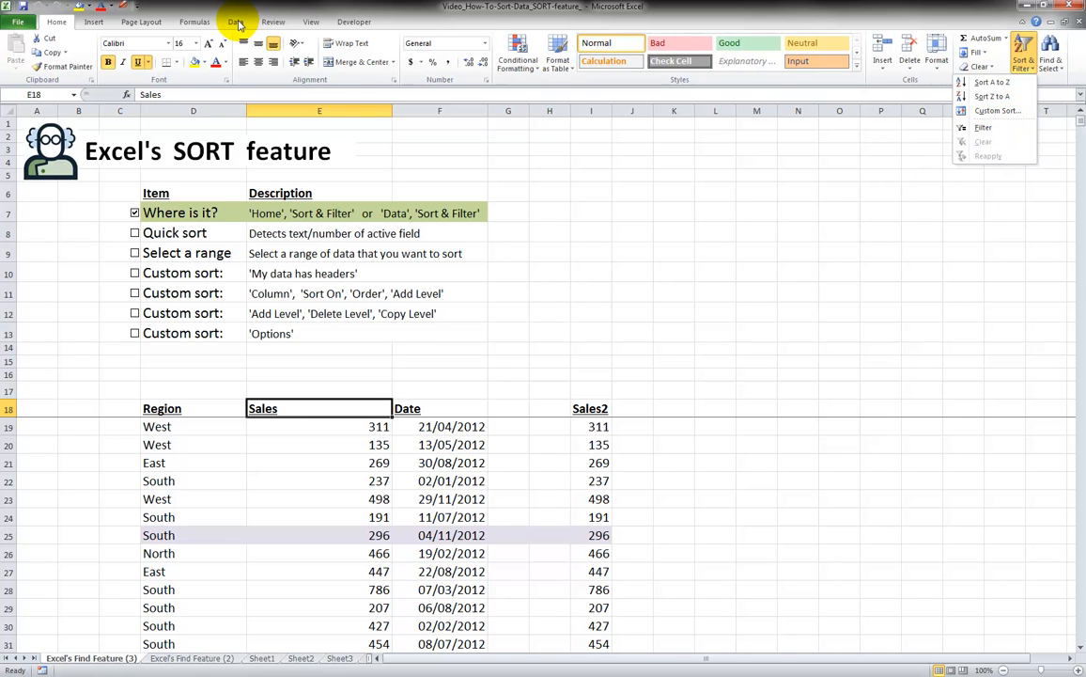
{"action": "left_click", "coordinate": [235, 23]}
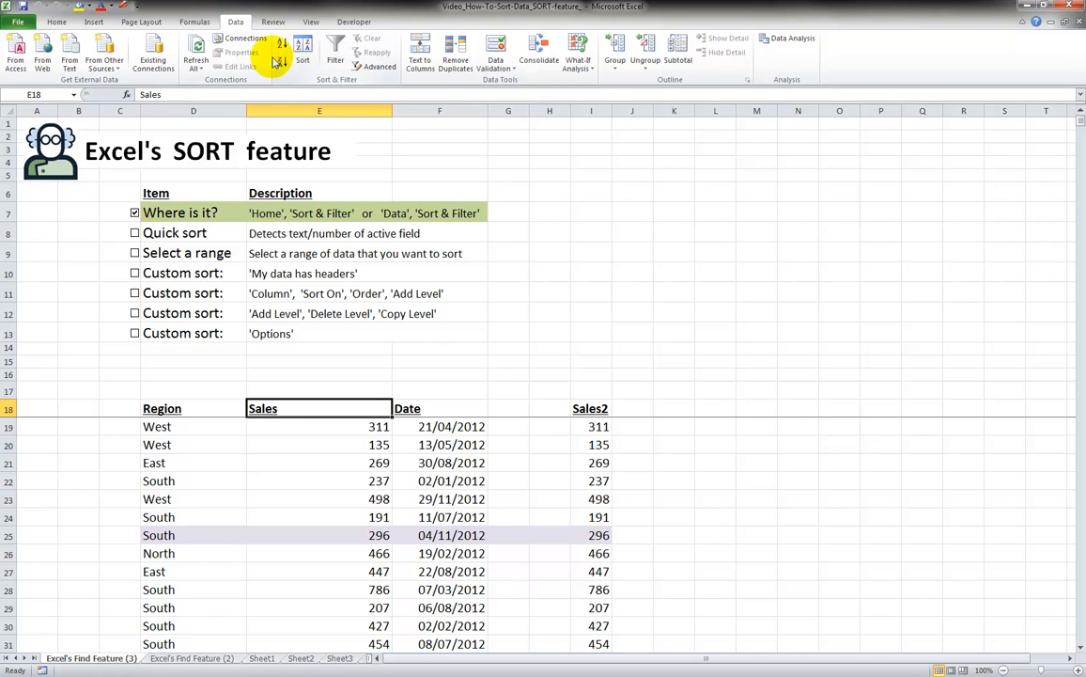
Step: Tick the Quick sort checklist item and try sorting the table by Region from A to Z, then undo that sort
{"action": "left_click", "coordinate": [134, 235]}
{"action": "left_click", "coordinate": [317, 454]}
{"action": "left_click", "coordinate": [197, 409]}
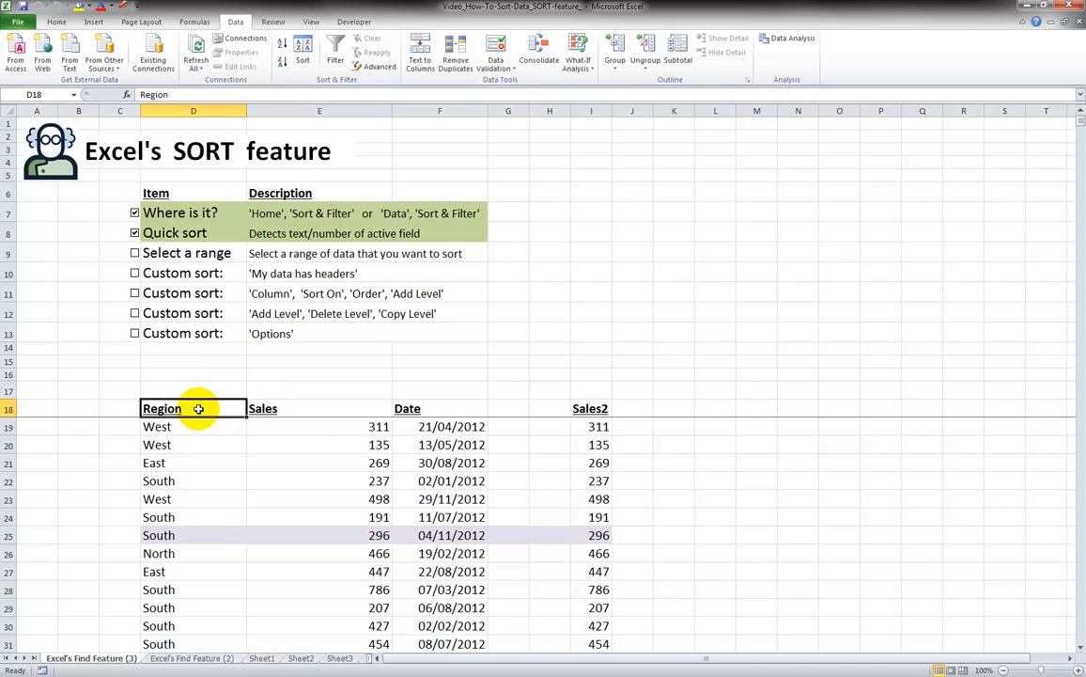
{"action": "left_click", "coordinate": [282, 45]}
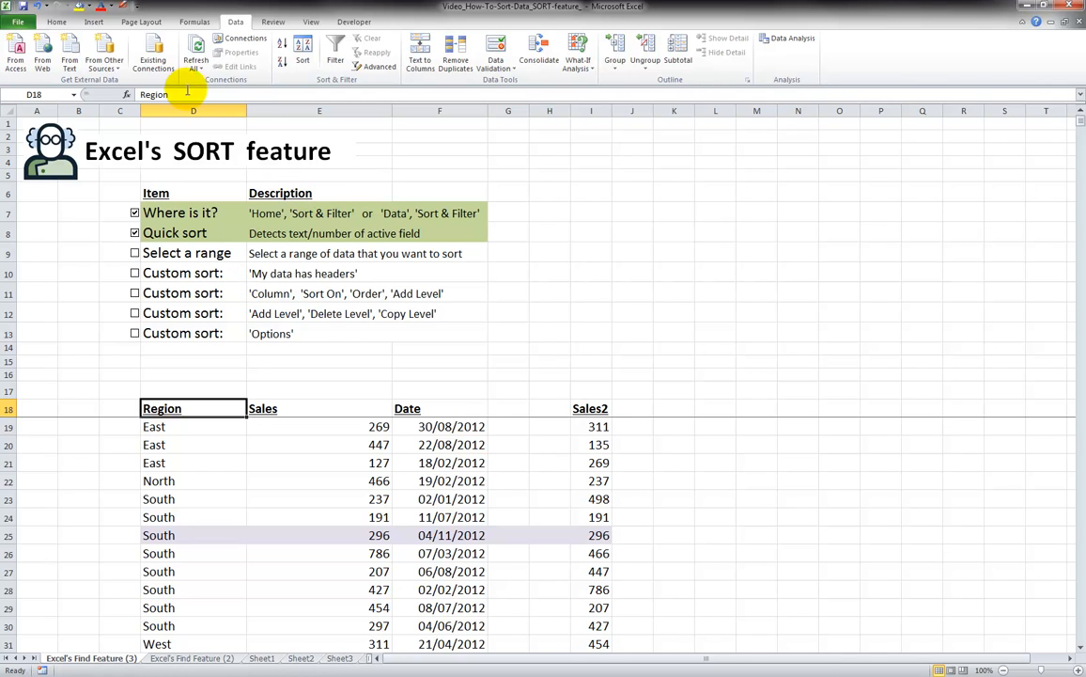
{"action": "key", "text": "ctrl+z"}
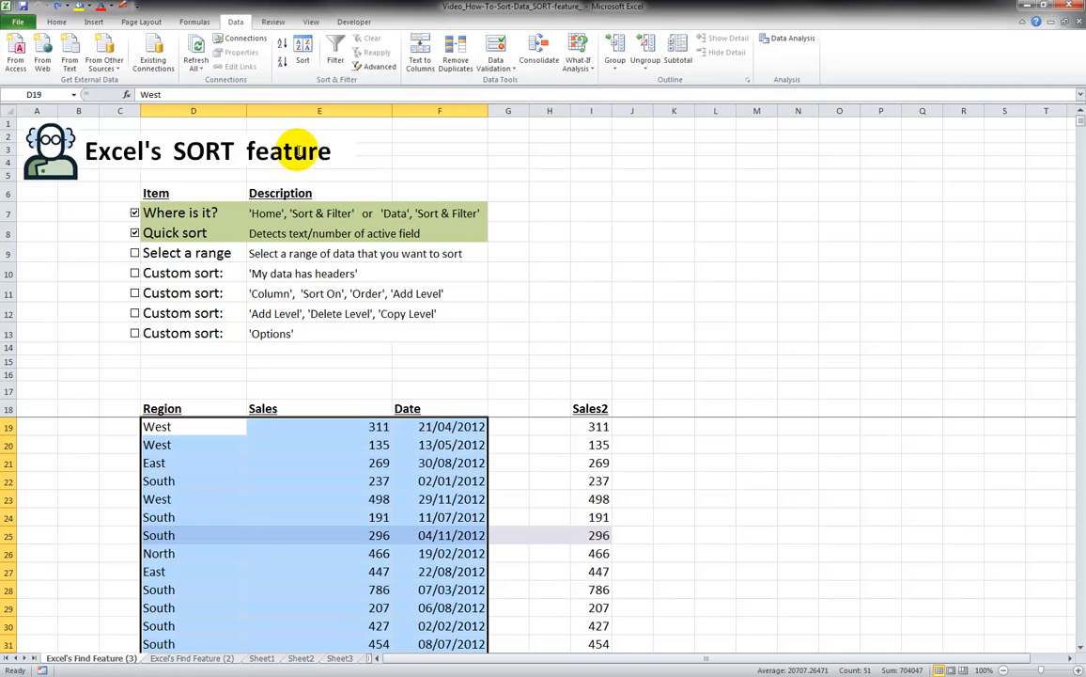
Step: Try quick sorting the data by Region in descending and ascending order, and undo these sorts
{"action": "left_click", "coordinate": [280, 63]}
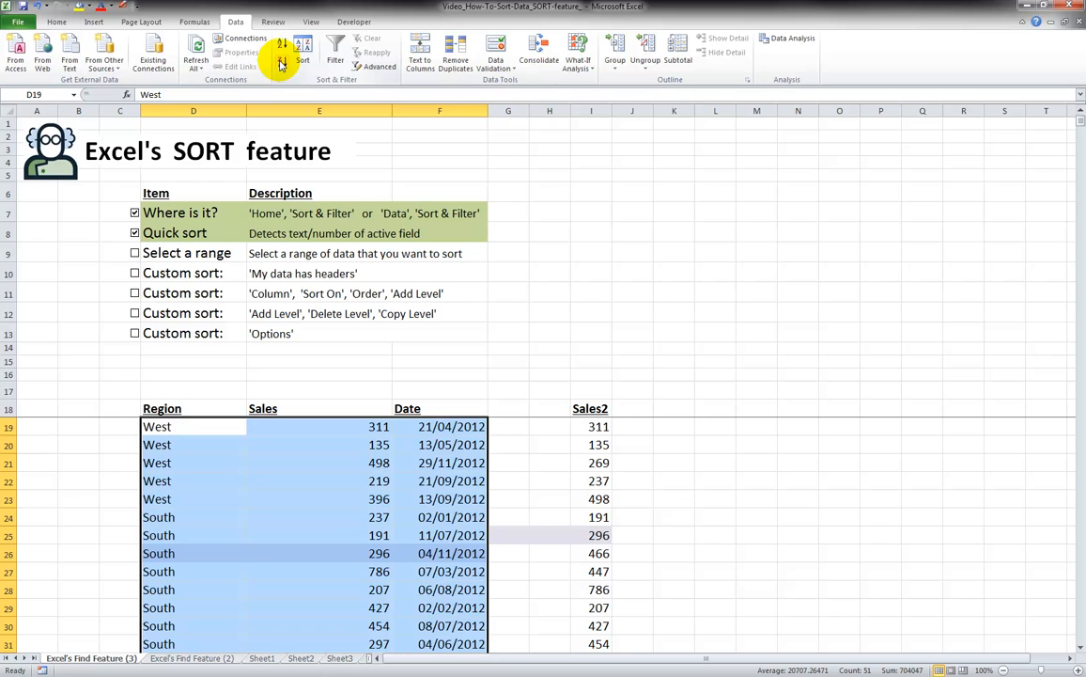
{"action": "left_click", "coordinate": [283, 46]}
{"action": "left_click", "coordinate": [283, 62]}
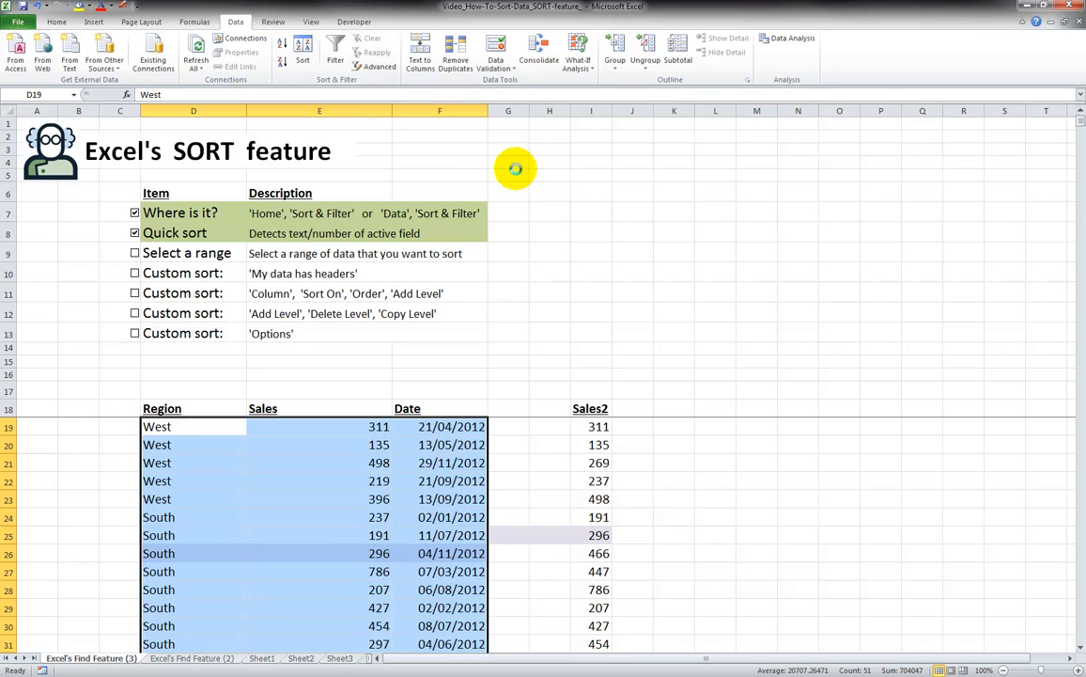
{"action": "key", "text": "ctrl+z"}
{"action": "key", "text": "ctrl+z"}
{"action": "key", "text": "ctrl+z"}
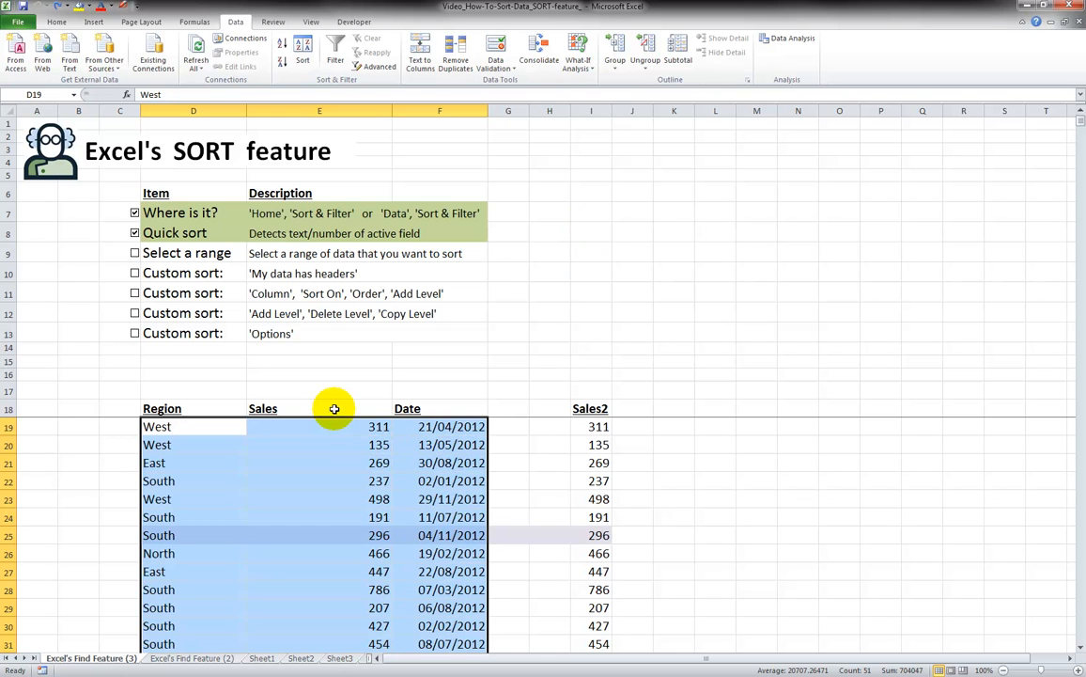
Step: Tick the Select a range checklist item and compare the Sales2 column with the Sales values in rows 19 and 20
{"action": "left_click", "coordinate": [135, 254]}
{"action": "left_click", "coordinate": [204, 408]}
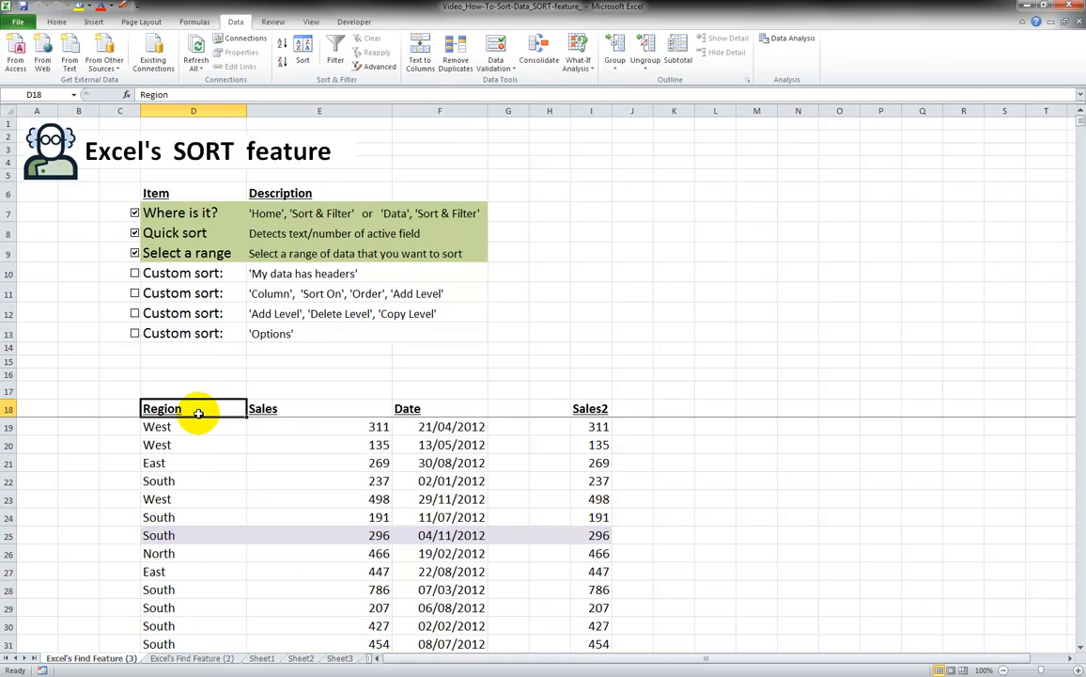
{"action": "left_click_drag", "start_coordinate": [590, 408], "coordinate": [592, 624]}
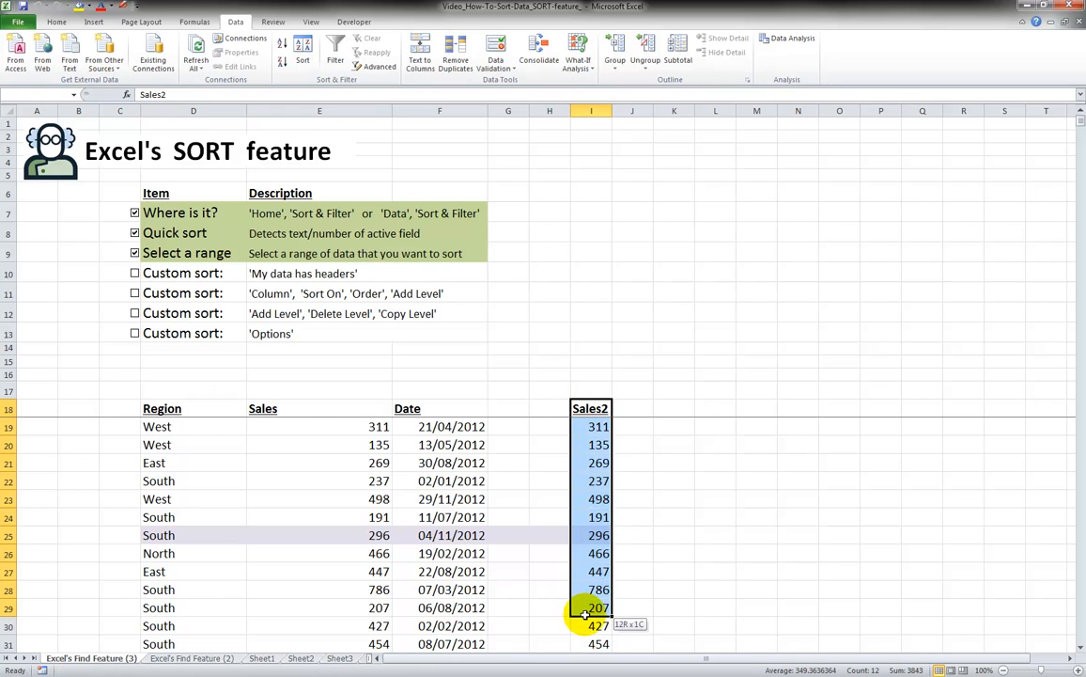
{"action": "left_click", "coordinate": [277, 412]}
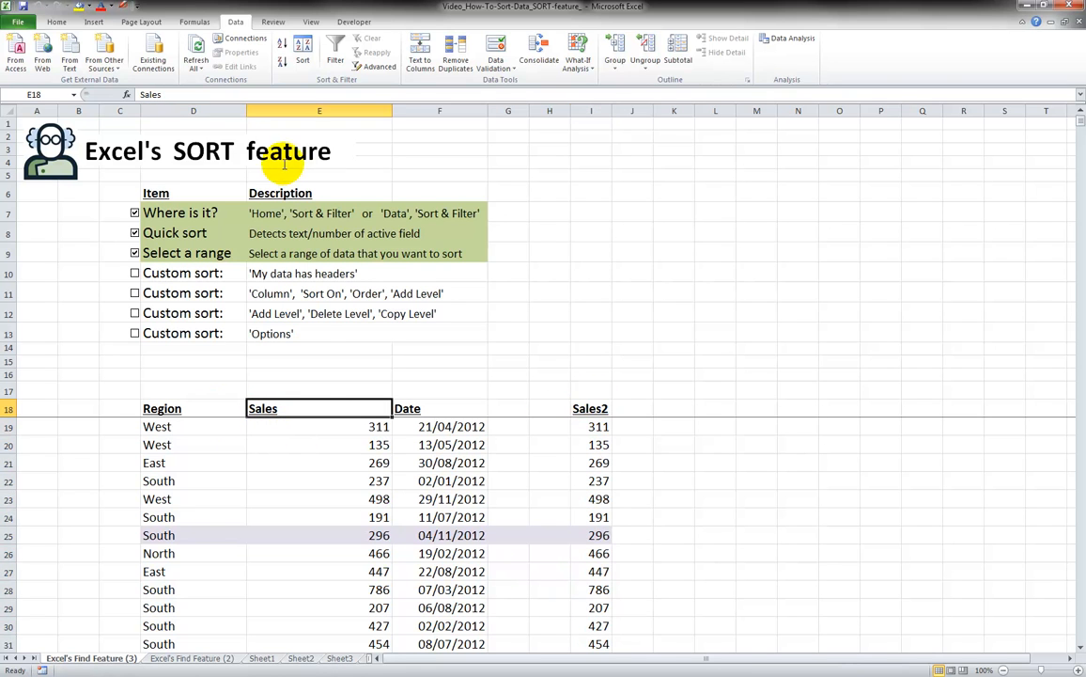
{"action": "left_click", "coordinate": [350, 426]}
{"action": "left_click", "coordinate": [597, 426]}
{"action": "left_click", "coordinate": [376, 443]}
{"action": "left_click", "coordinate": [582, 443]}
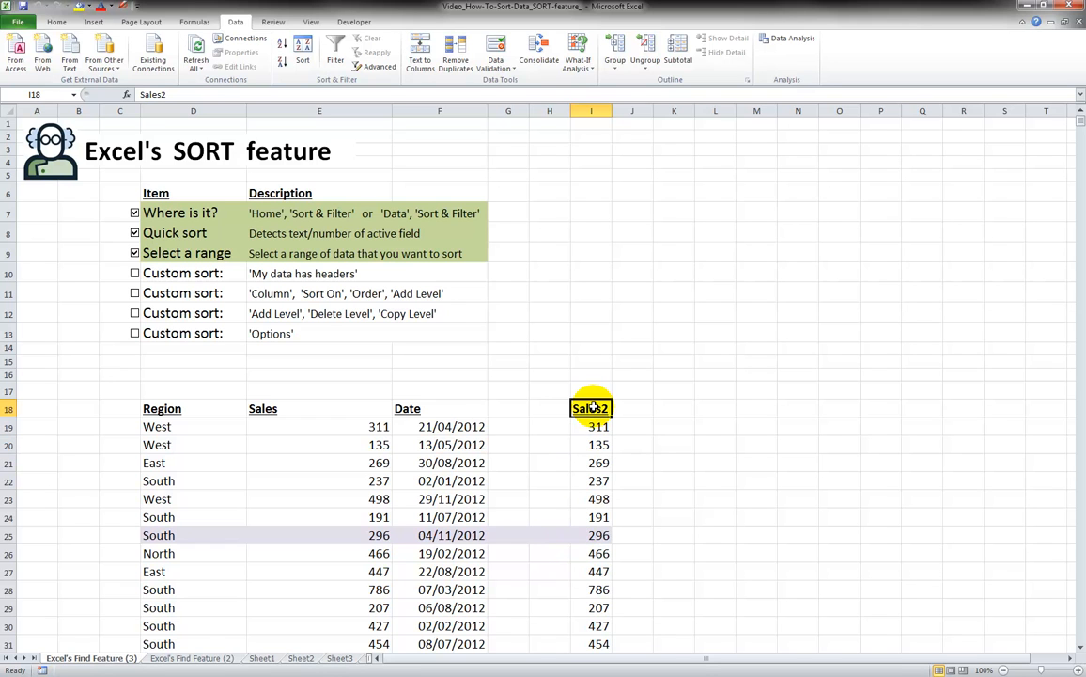
Step: Highlight the records in rows 19 and 21 from Region across to Sales2 to check that their values belong together
{"action": "left_click", "coordinate": [592, 428]}
{"action": "left_click", "coordinate": [235, 428]}
{"action": "left_click_drag", "start_coordinate": [249, 428], "coordinate": [569, 428]}
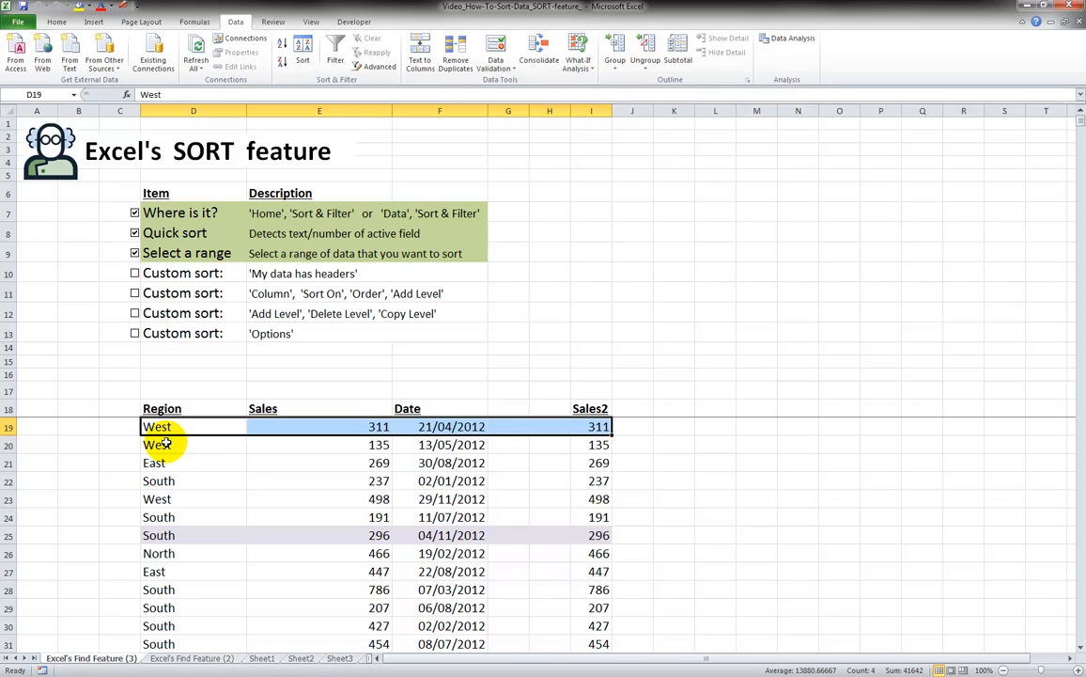
{"action": "left_click_drag", "start_coordinate": [165, 458], "coordinate": [587, 460]}
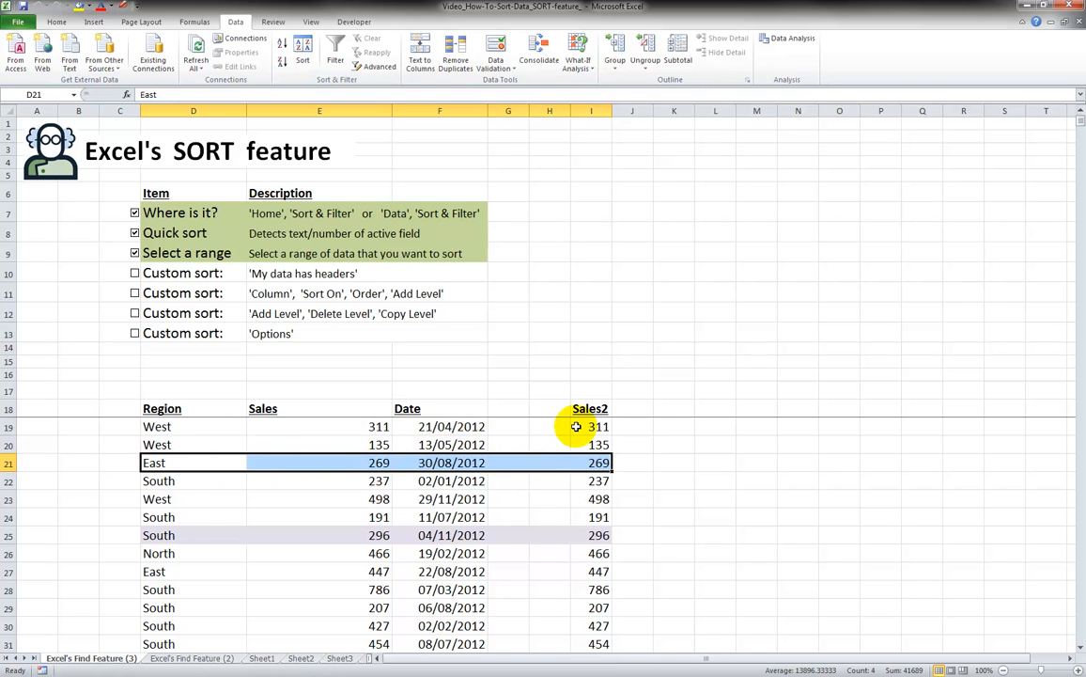
Step: Compare the Sales2 figures again with the Sales figures in the first two records
{"action": "left_click_drag", "start_coordinate": [590, 408], "coordinate": [599, 517]}
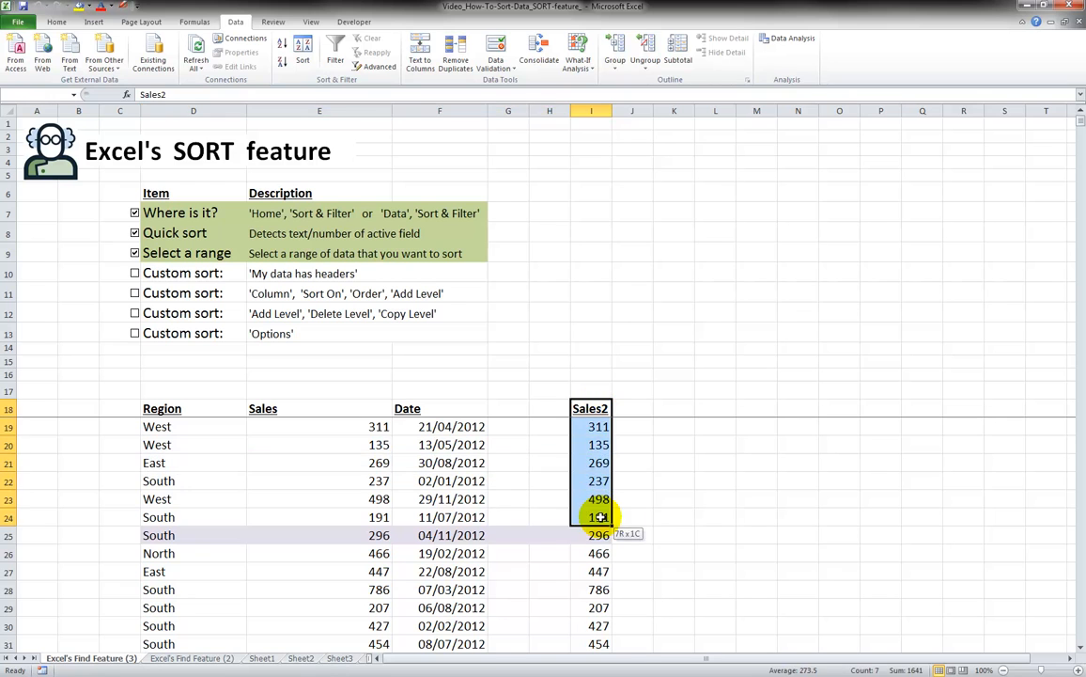
{"action": "left_click", "coordinate": [355, 408]}
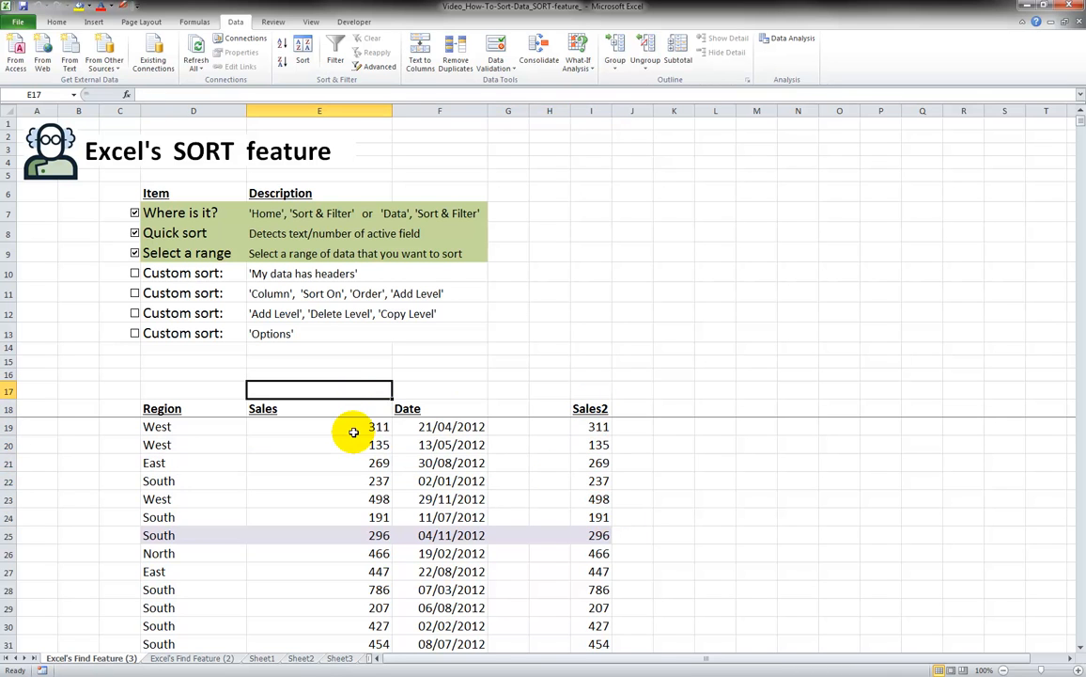
{"action": "left_click", "coordinate": [437, 410]}
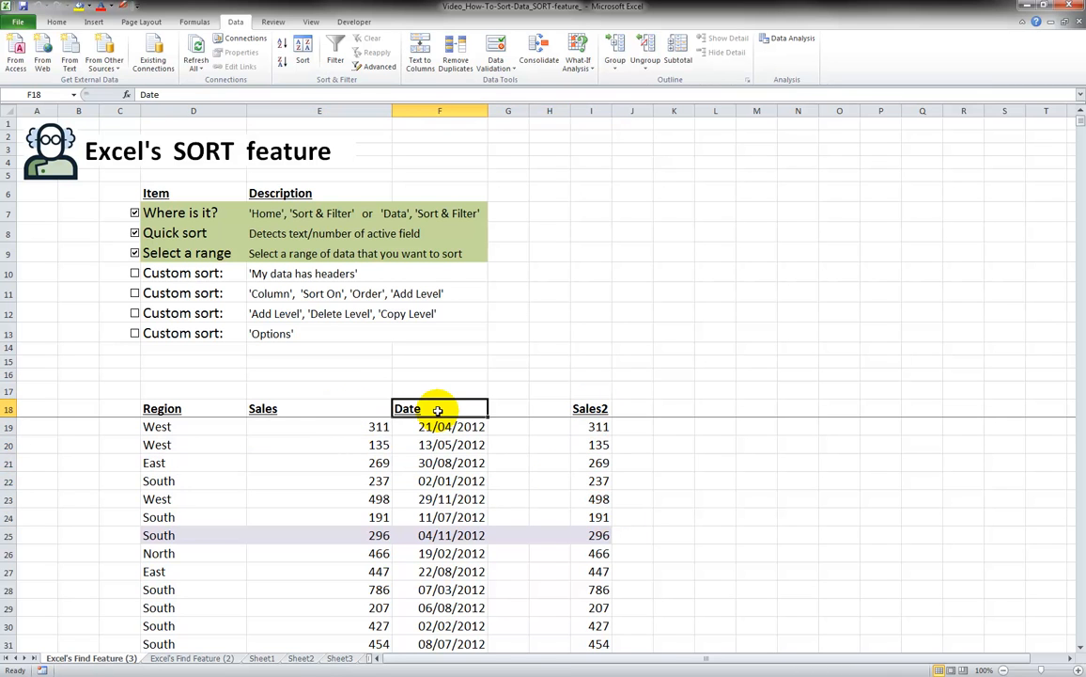
{"action": "left_click", "coordinate": [367, 427]}
{"action": "left_click", "coordinate": [581, 424]}
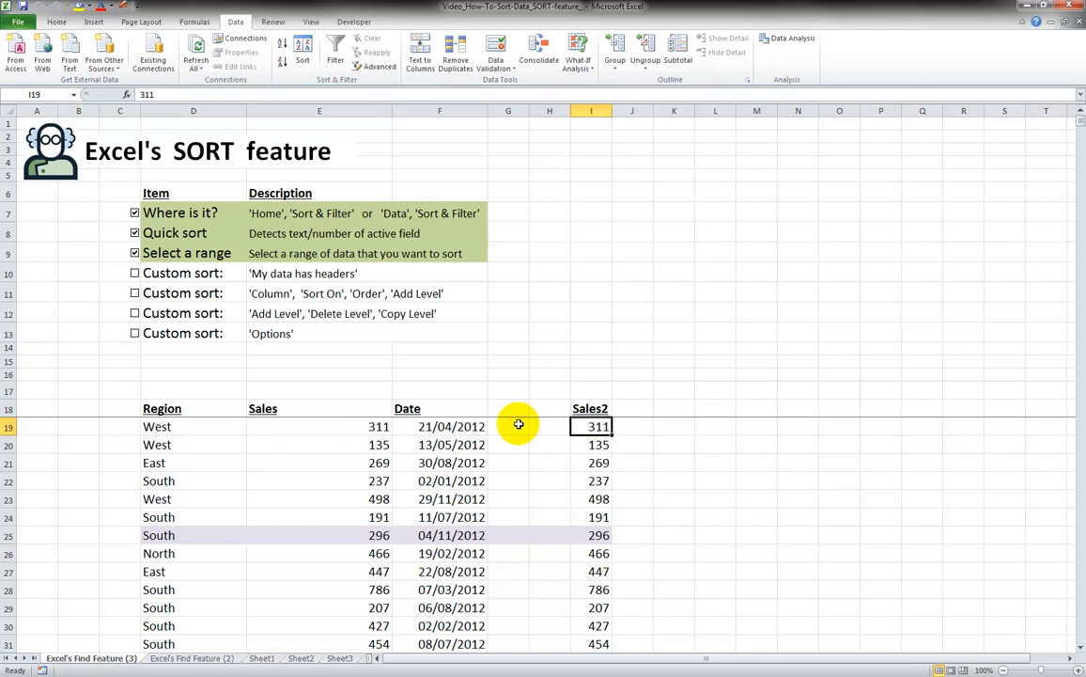
{"action": "left_click", "coordinate": [370, 443]}
{"action": "left_click", "coordinate": [577, 444]}
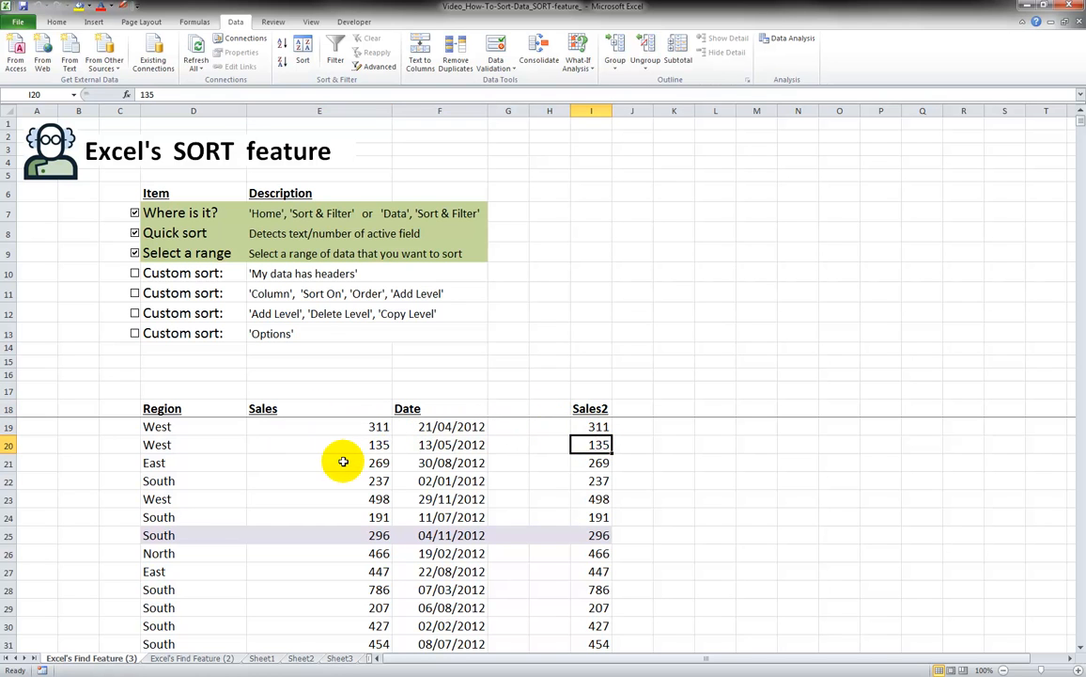
{"action": "left_click", "coordinate": [432, 425]}
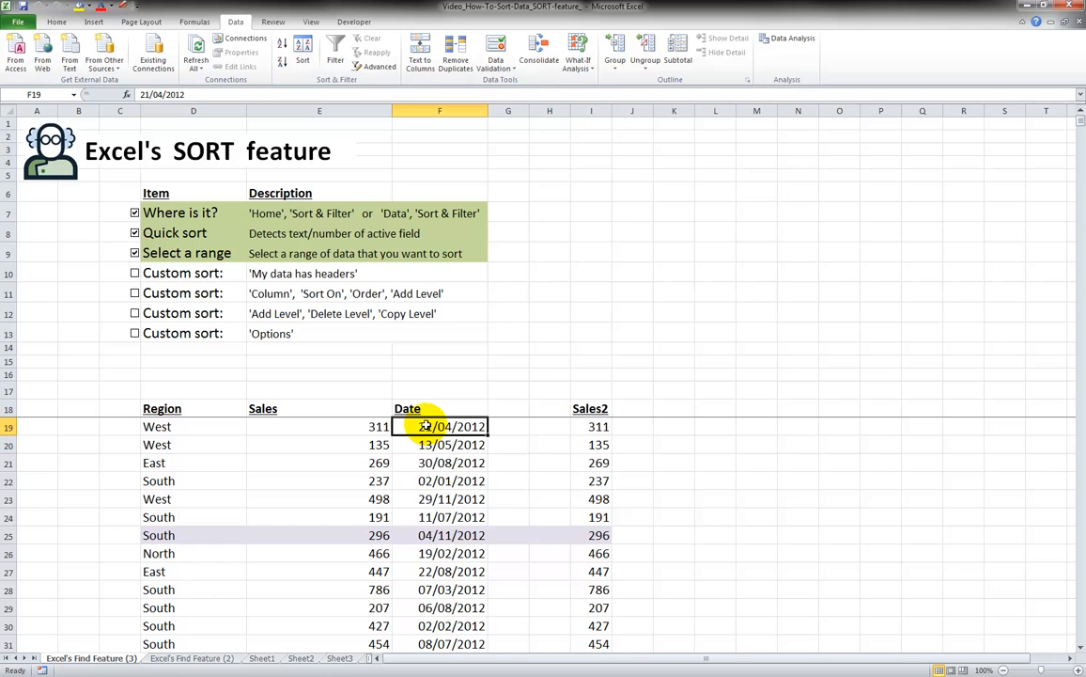
Step: Highlight the empty columns G and H that separate the Date column from Sales2
{"action": "left_click", "coordinate": [515, 111]}
{"action": "left_click", "coordinate": [548, 110]}
{"action": "left_click", "coordinate": [508, 111]}
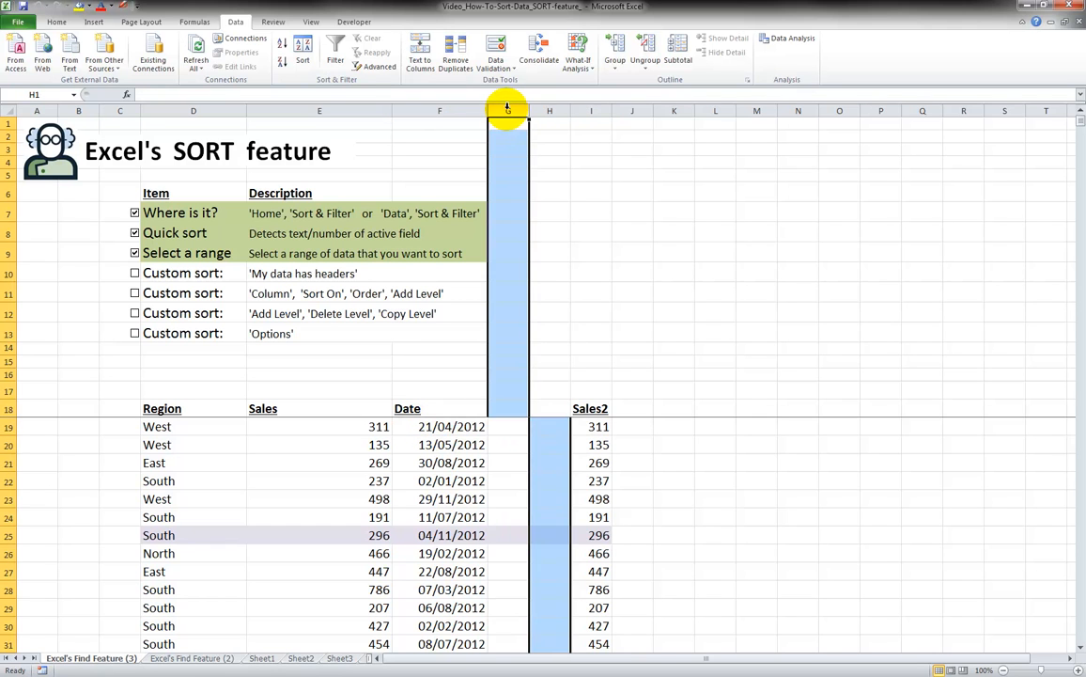
Step: Try sorting the table by Date in descending order, highlight the shaded South record, and undo the sort
{"action": "left_click", "coordinate": [406, 409]}
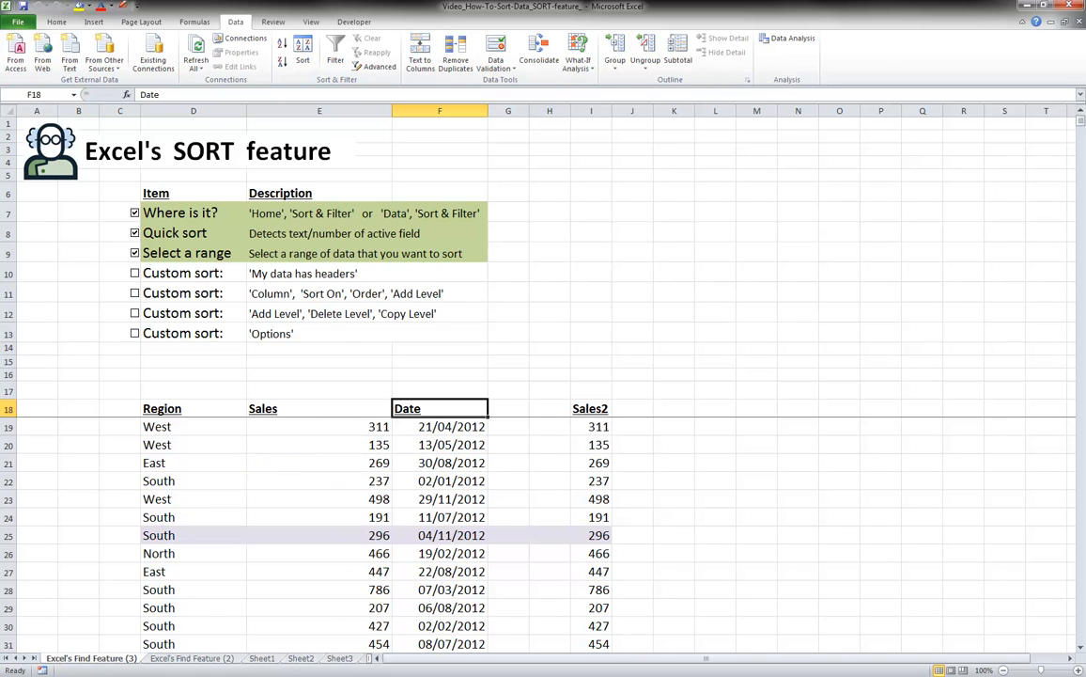
{"action": "left_click", "coordinate": [282, 62]}
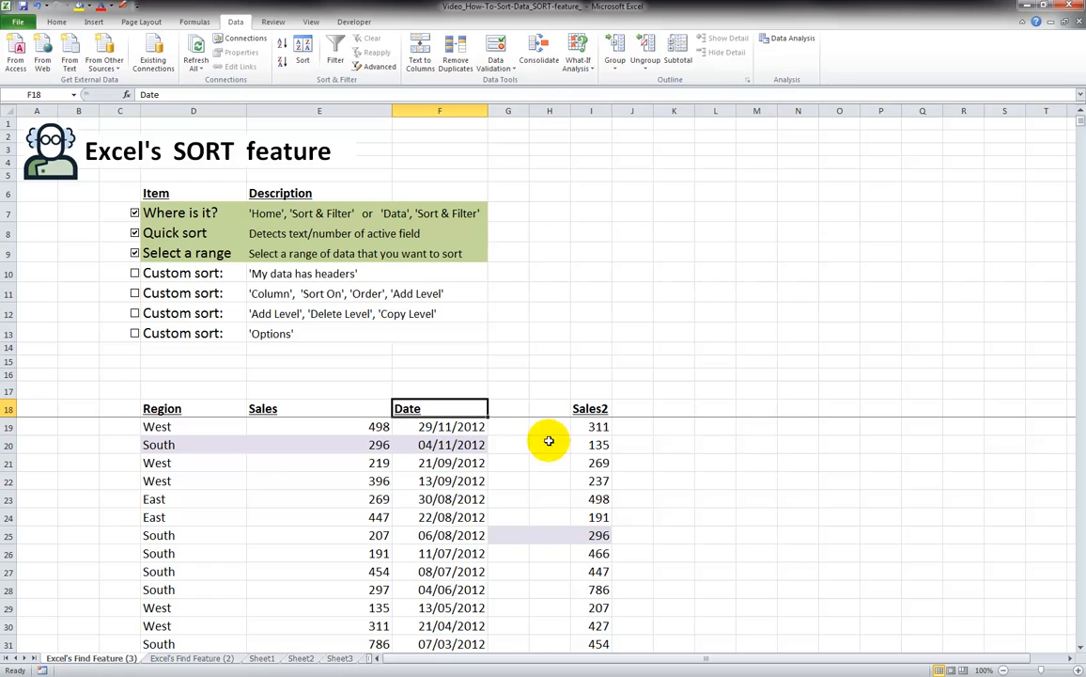
{"action": "left_click_drag", "start_coordinate": [169, 445], "coordinate": [435, 445]}
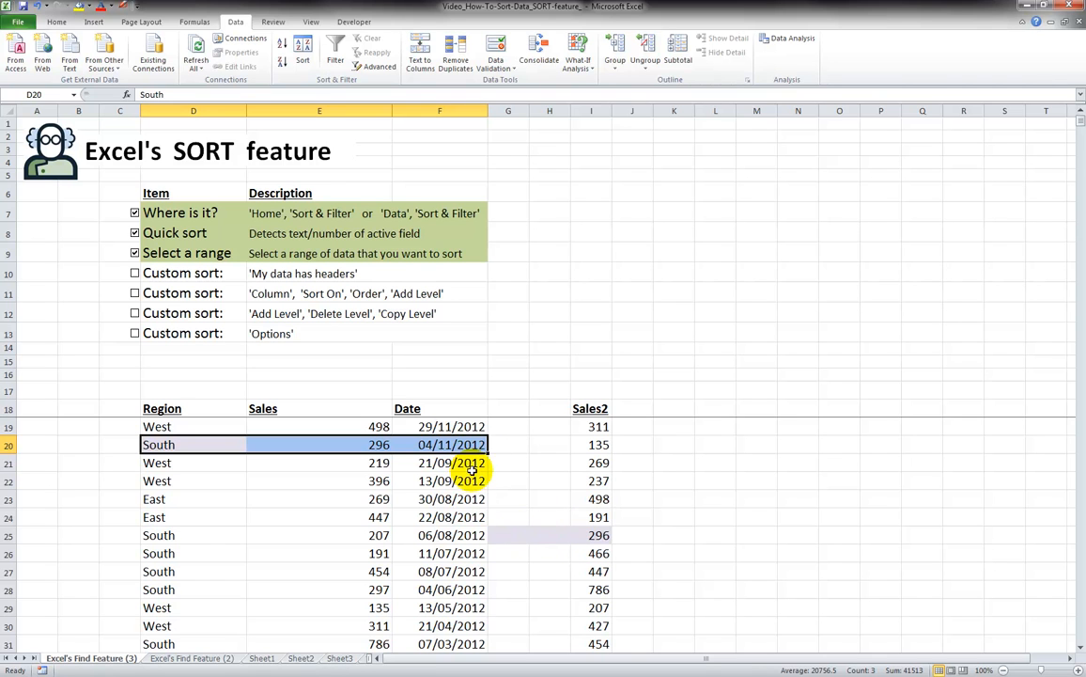
{"action": "key", "text": "ctrl+z"}
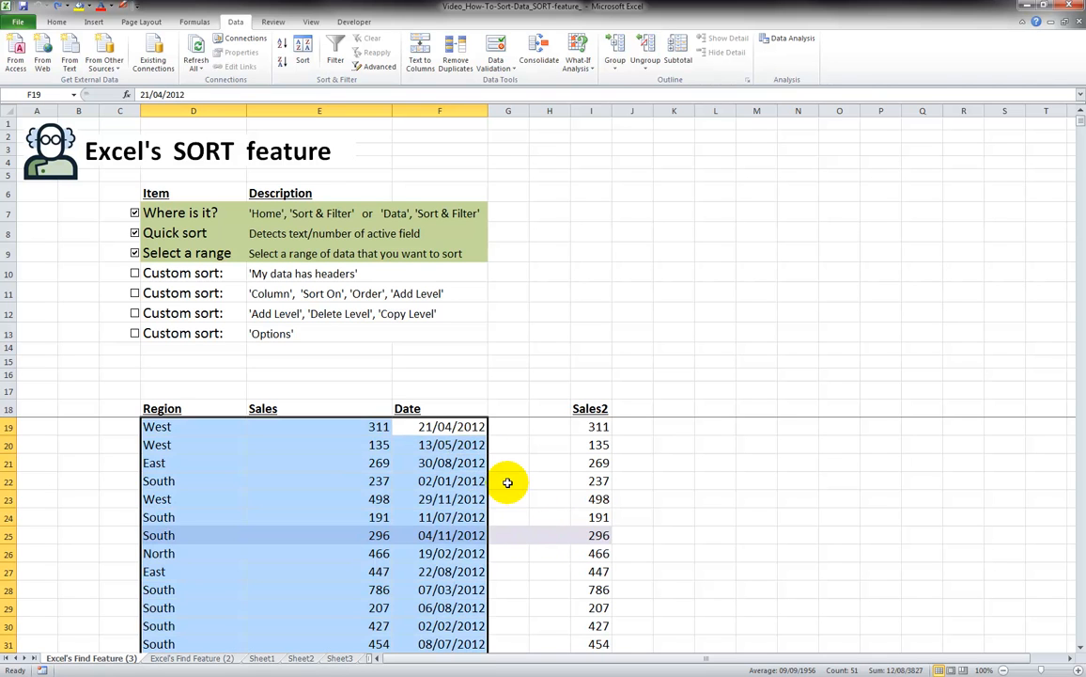
Step: Examine the gap in the data by highlighting blank row 36 from column D to column I
{"action": "left_click", "coordinate": [381, 532]}
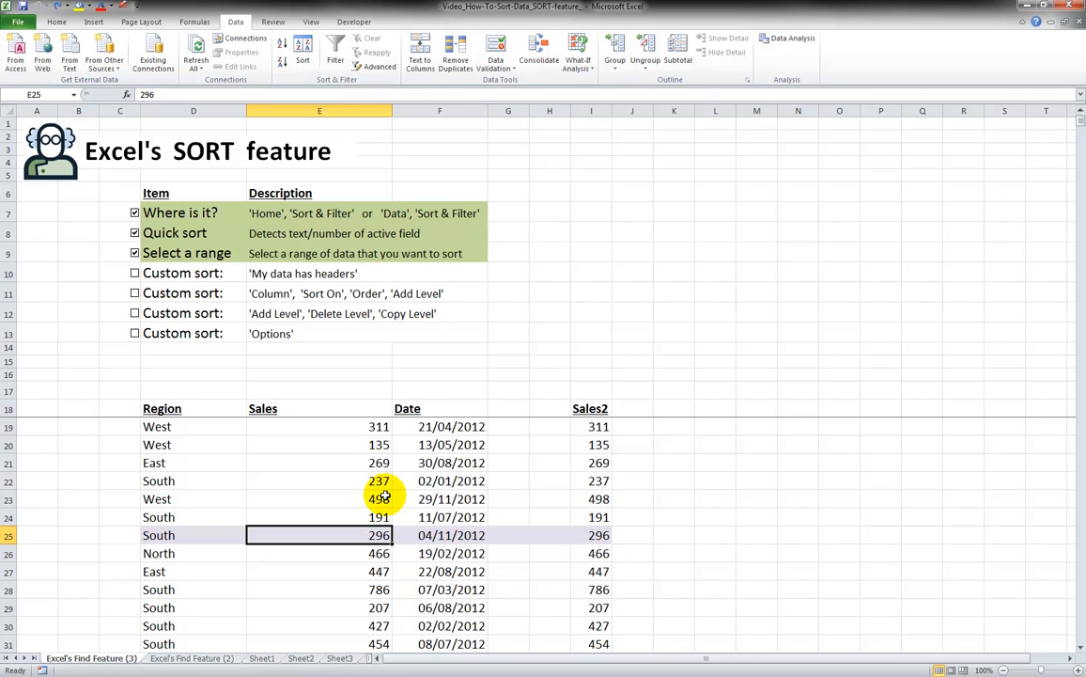
{"action": "scroll", "coordinate": [385, 496], "scroll_direction": "down", "scroll_amount": 3}
{"action": "scroll", "coordinate": [384, 497], "scroll_direction": "down", "scroll_amount": 1}
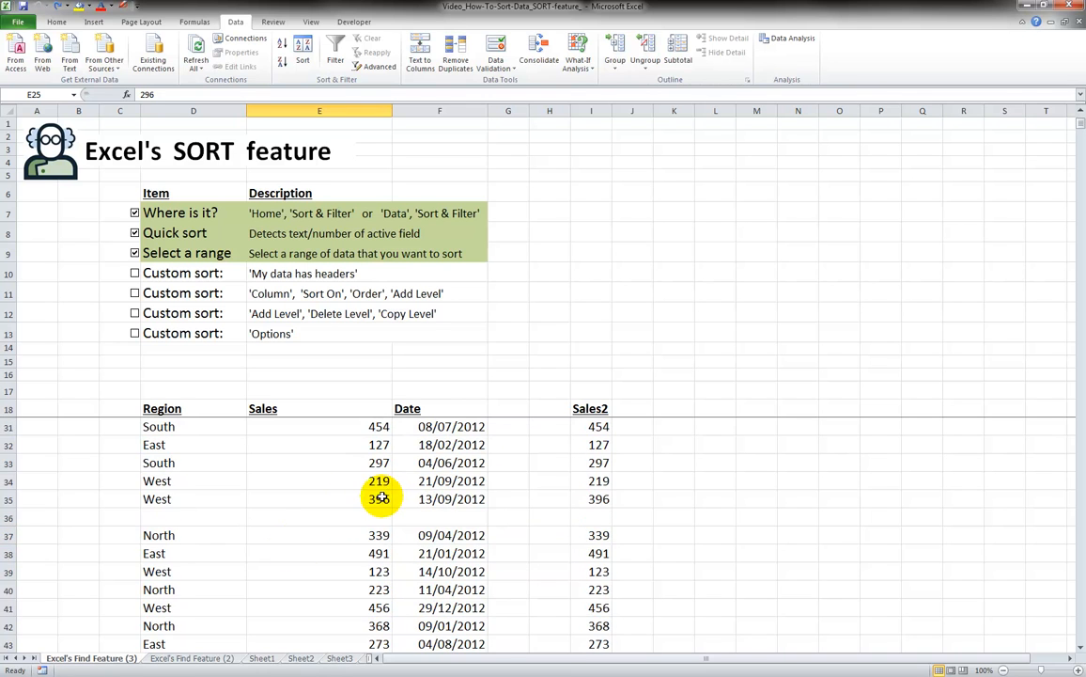
{"action": "left_click", "coordinate": [154, 516]}
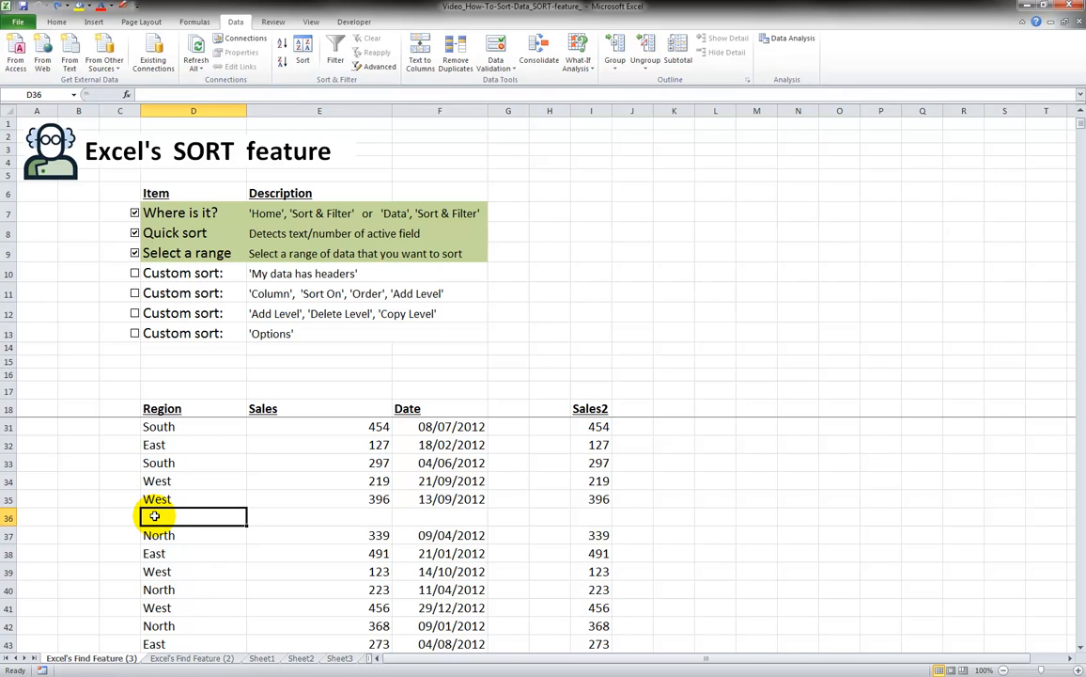
{"action": "left_click_drag", "start_coordinate": [157, 516], "coordinate": [575, 514]}
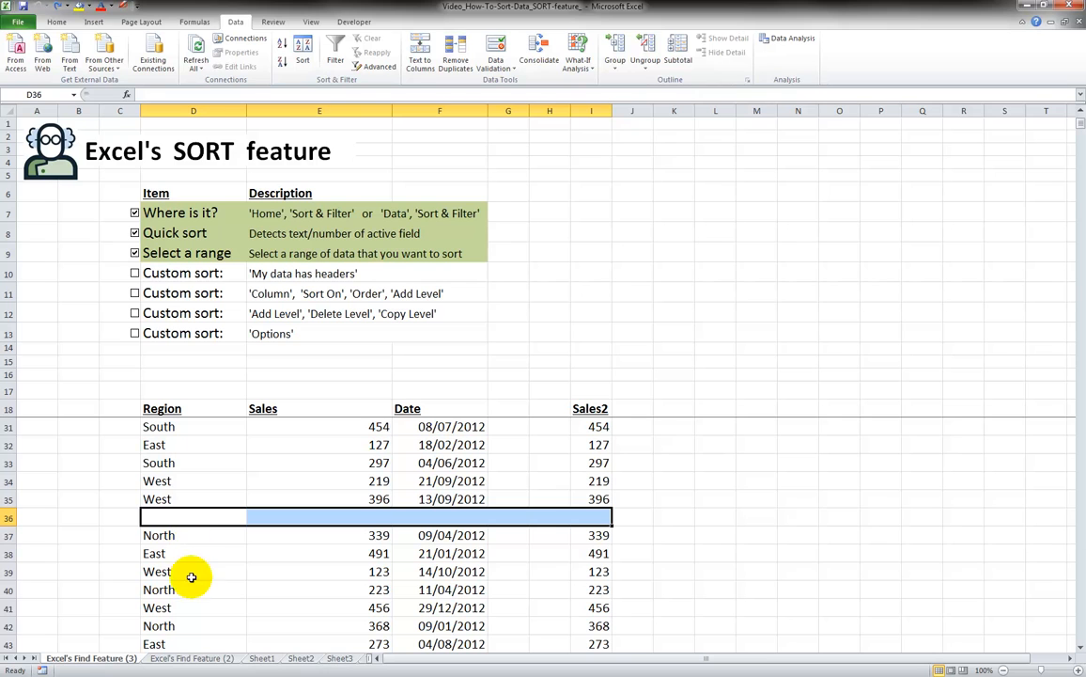
Step: Select the data range from the Region header in D18 across to Sales2 and down to row 2155
{"action": "left_click", "coordinate": [314, 406]}
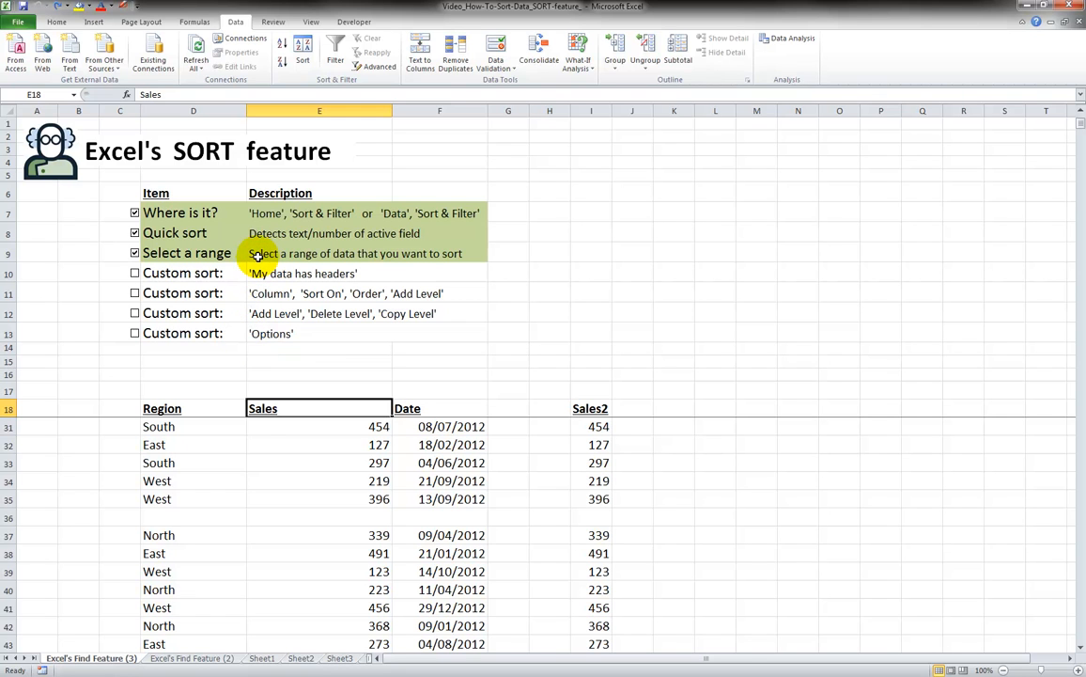
{"action": "left_click", "coordinate": [189, 407]}
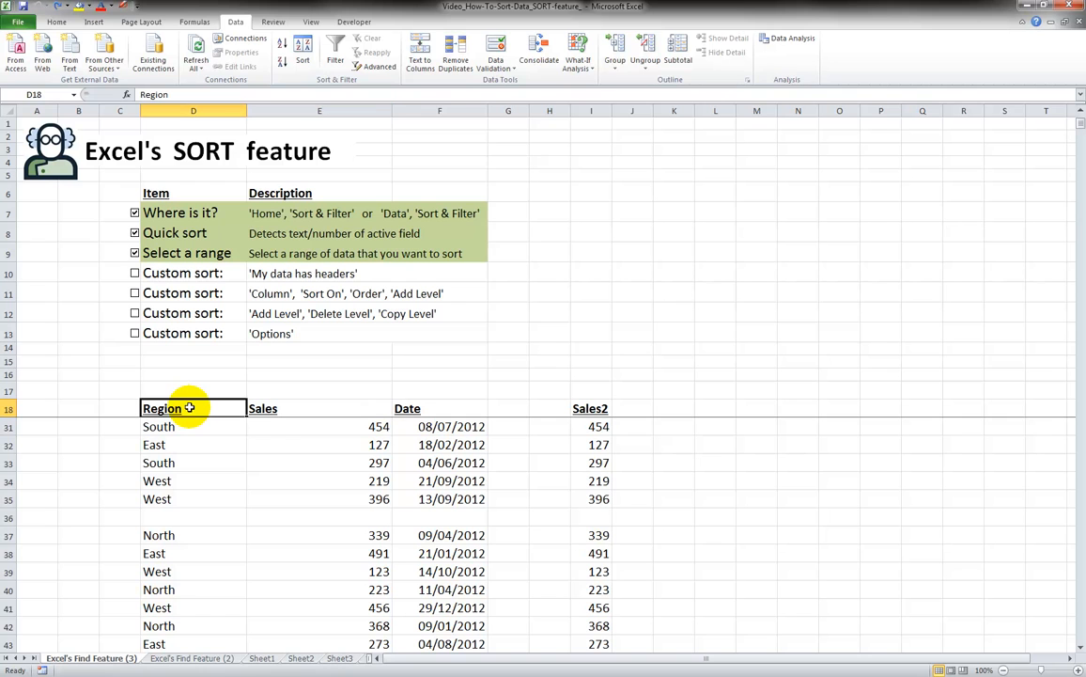
{"action": "left_click_drag", "start_coordinate": [181, 407], "coordinate": [589, 533]}
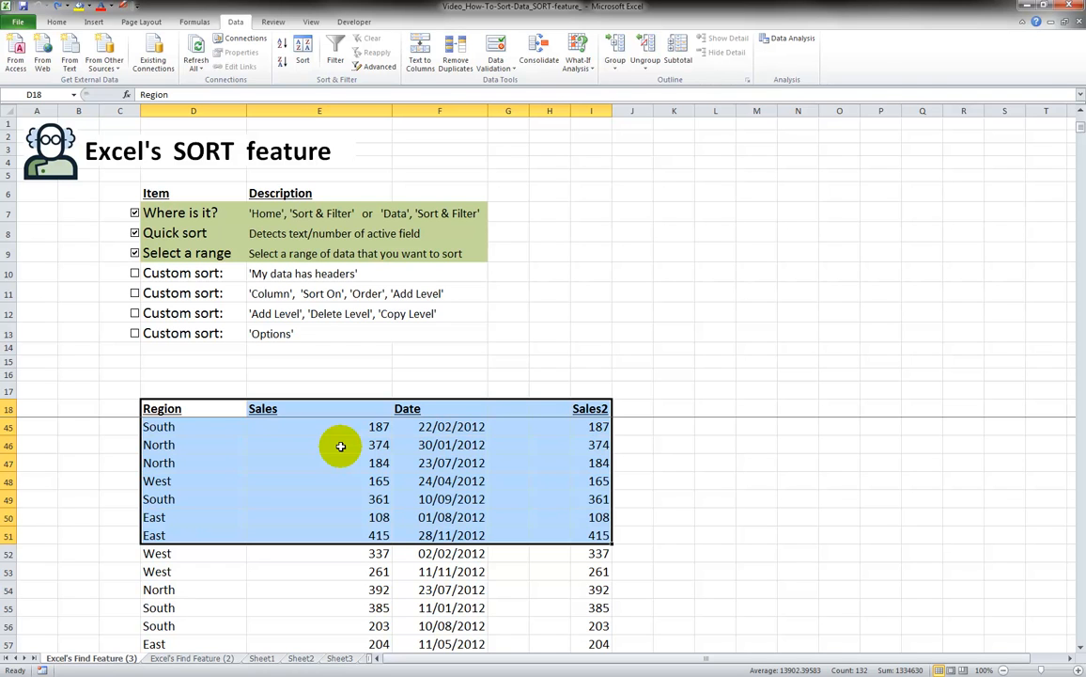
{"action": "key", "text": "ctrl+shift+Down"}
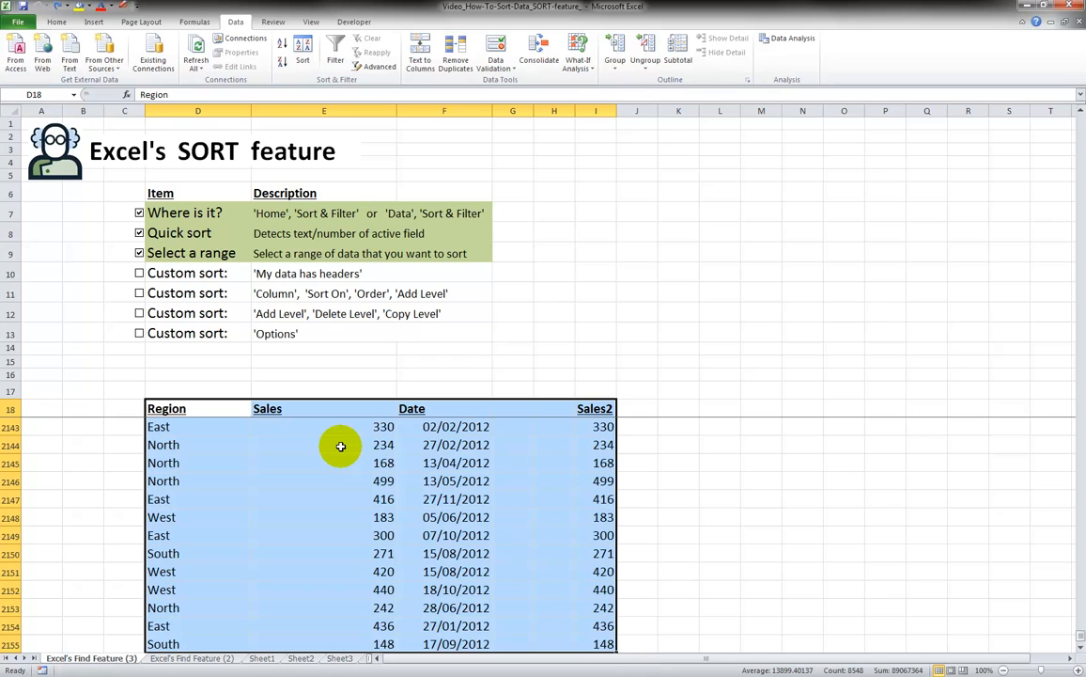
{"action": "scroll", "coordinate": [406, 444], "scroll_direction": "down", "scroll_amount": 3}
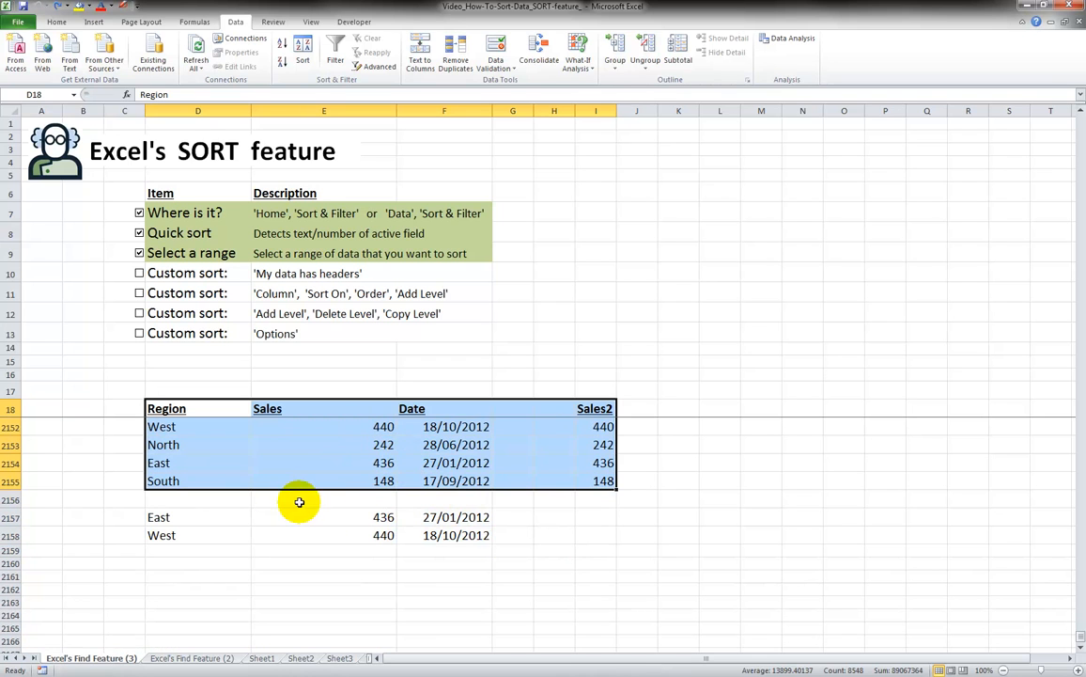
Step: Extend the selection down to row 2158 to include the detached East and West records, and clear the selection
{"action": "key", "text": "shift+Down"}
{"action": "key", "text": "shift+Down"}
{"action": "key", "text": "shift+Down"}
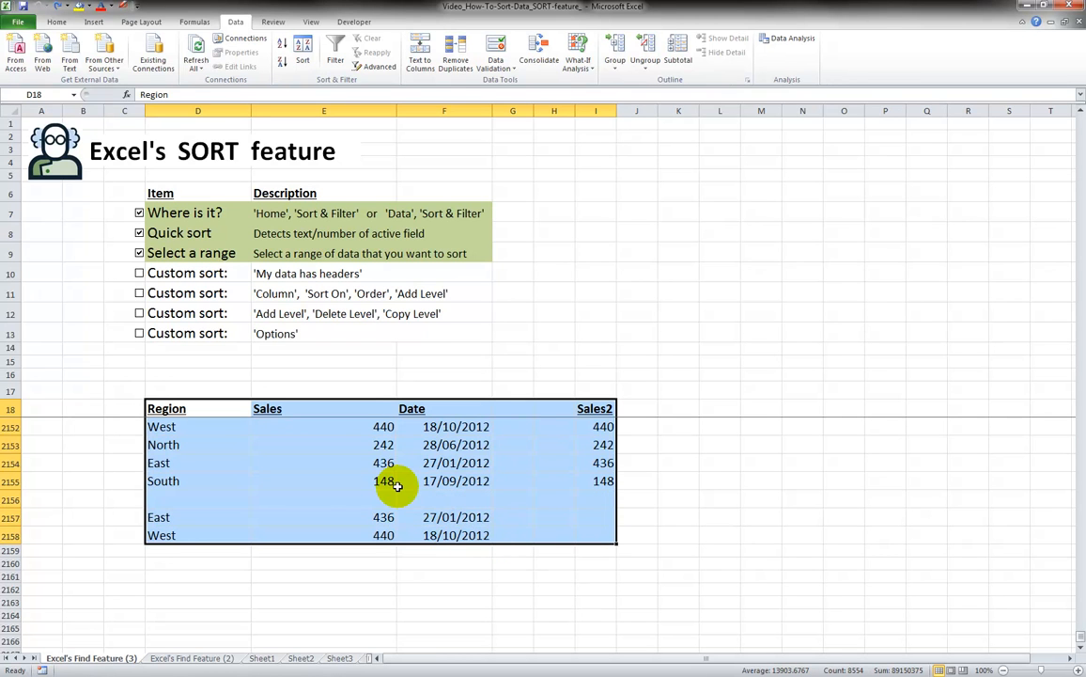
{"action": "left_click", "coordinate": [590, 575]}
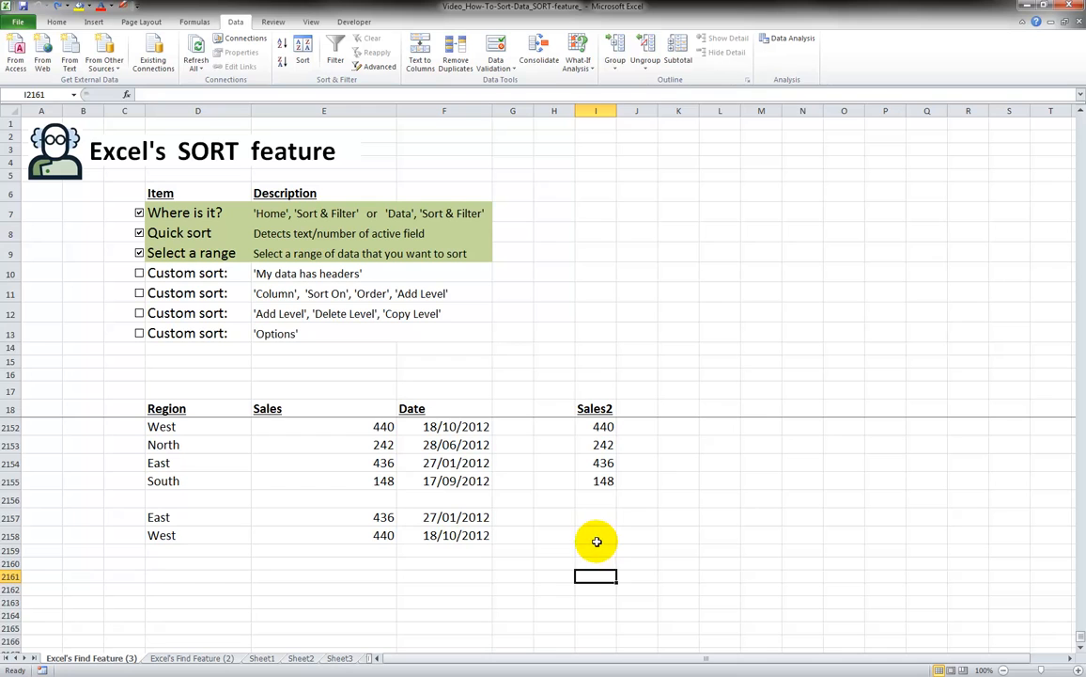
{"action": "left_click", "coordinate": [571, 375]}
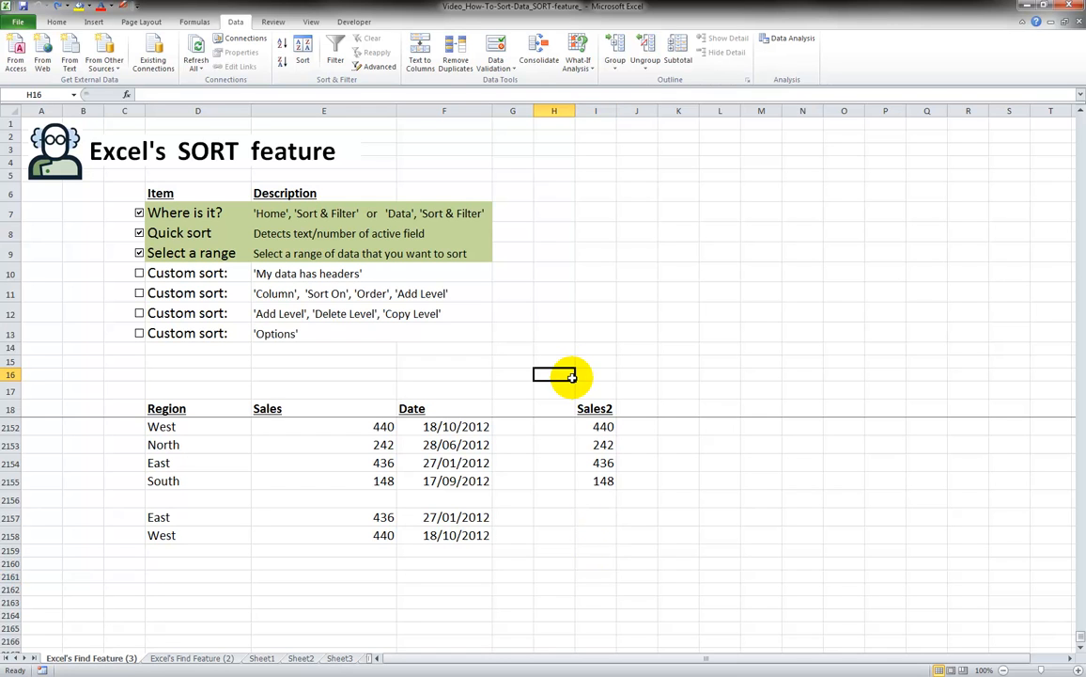
Step: Select the whole data range backwards from the last used row, I2158, across to Region and up to header row 18
{"action": "key", "text": "ctrl+End"}
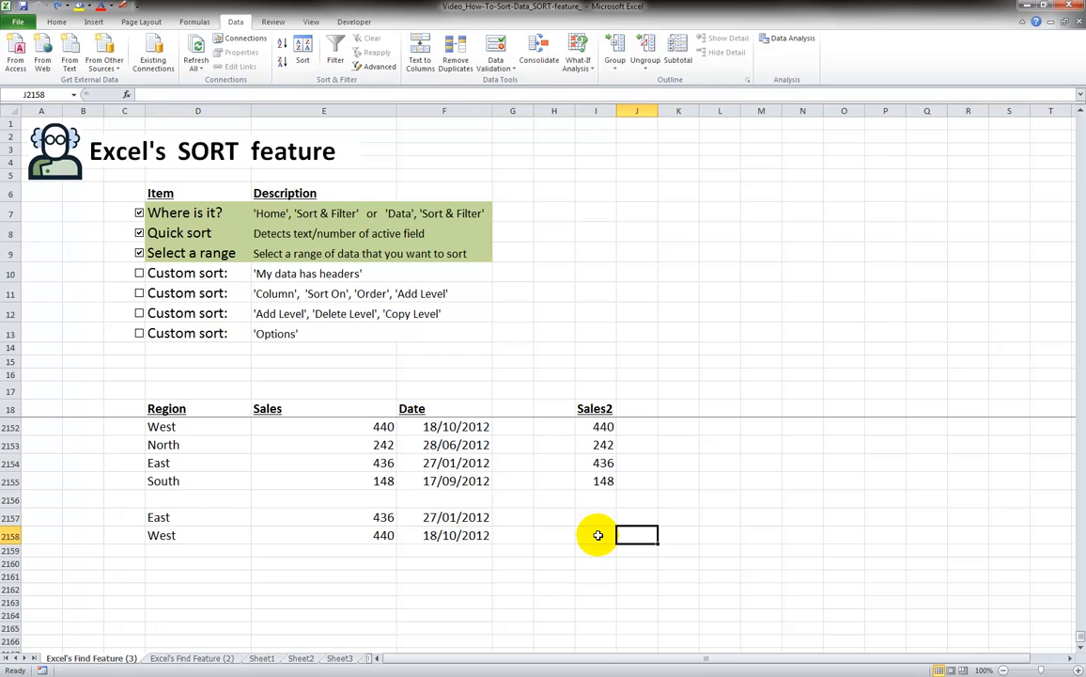
{"action": "left_click", "coordinate": [175, 535], "text": "shift"}
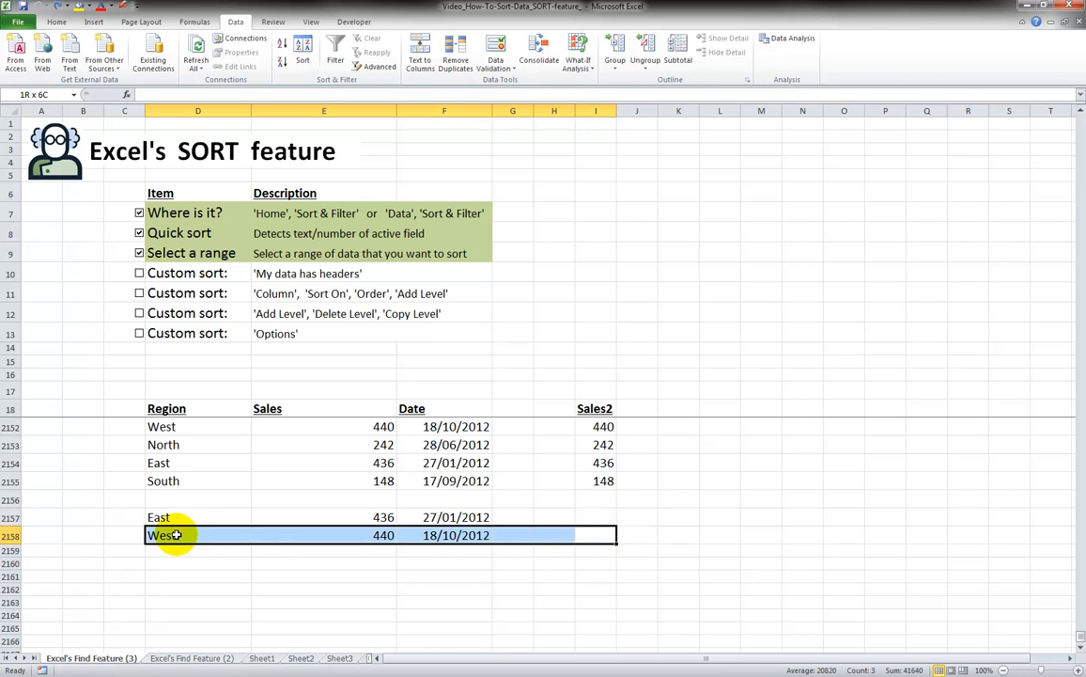
{"action": "key", "text": "ctrl+shift+Up"}
{"action": "key", "text": "ctrl+shift+Up"}
{"action": "key", "text": "ctrl+shift+Up"}
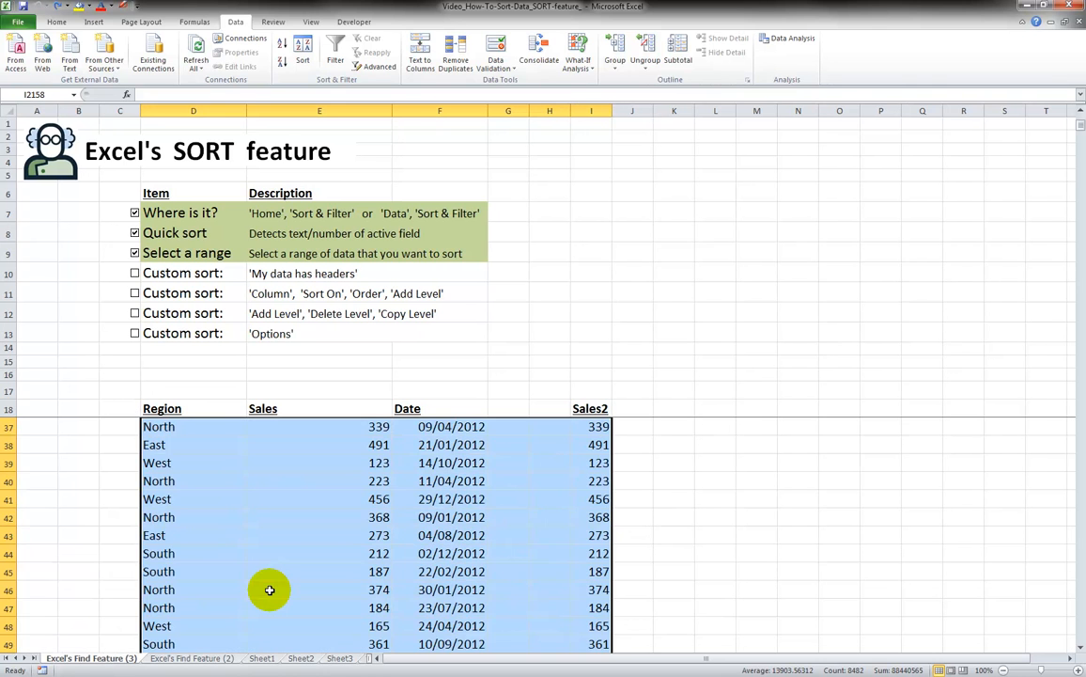
{"action": "key", "text": "ctrl+shift+Up"}
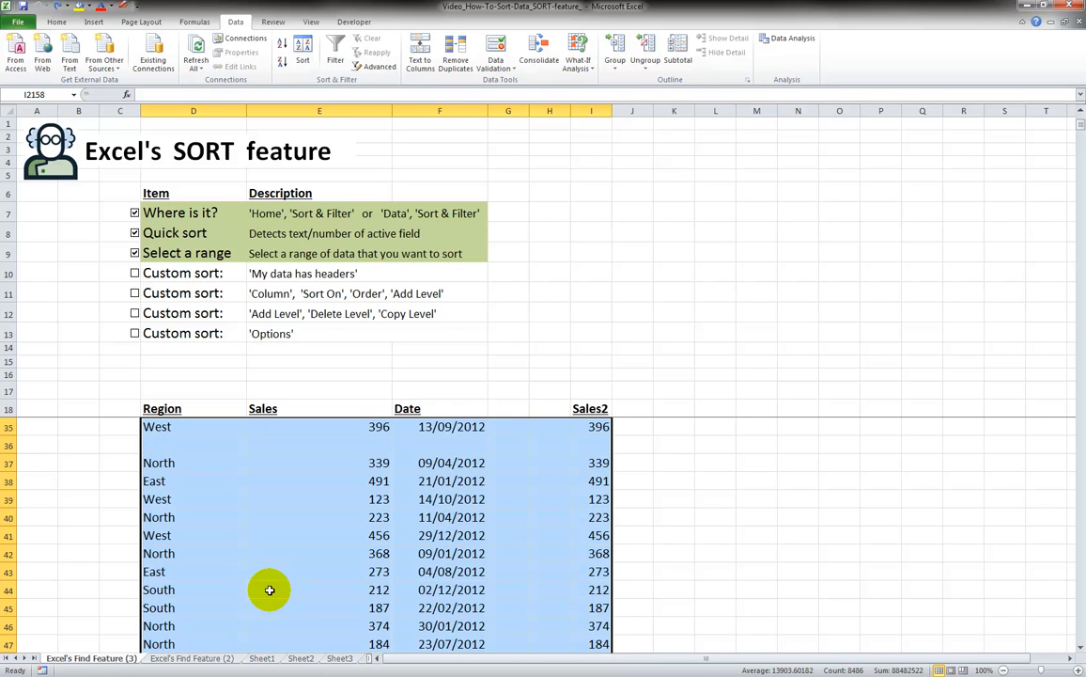
{"action": "key", "text": "ctrl+shift+Up"}
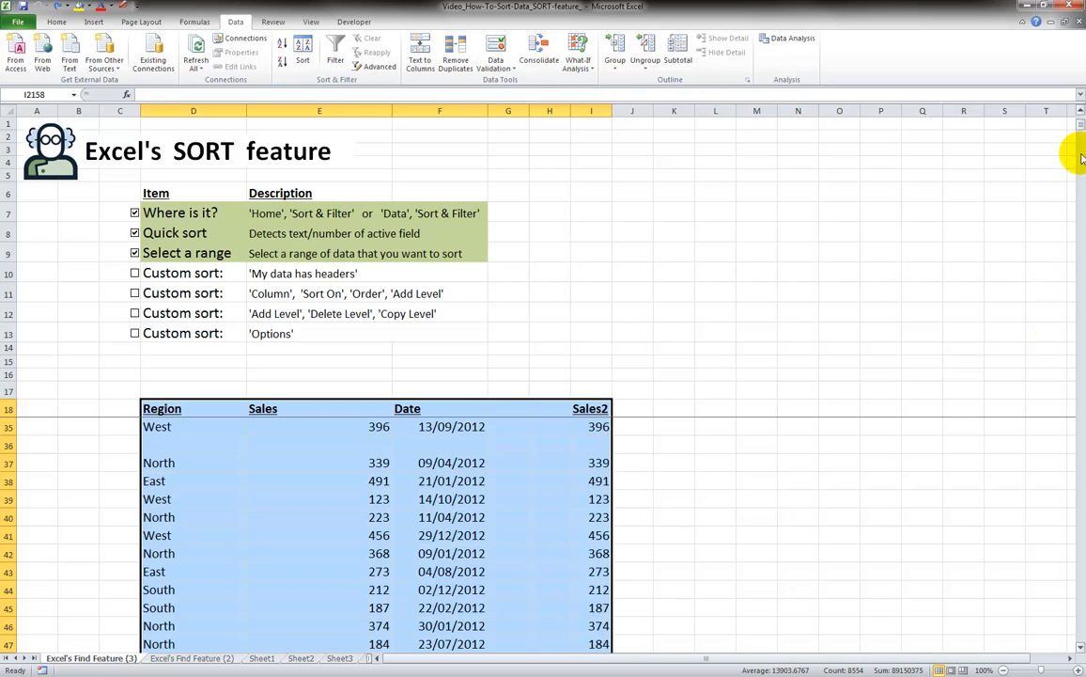
Step: Name the selected data range mydata
{"action": "left_click", "coordinate": [1079, 113]}
{"action": "left_click", "coordinate": [1079, 113]}
{"action": "left_click", "coordinate": [1079, 113]}
{"action": "left_click", "coordinate": [1080, 113]}
{"action": "left_click", "coordinate": [1080, 113]}
{"action": "left_click", "coordinate": [1080, 113]}
{"action": "left_click", "coordinate": [1080, 113]}
{"action": "left_click", "coordinate": [1080, 113]}
{"action": "left_click_drag", "start_coordinate": [1079, 113], "coordinate": [1080, 113]}
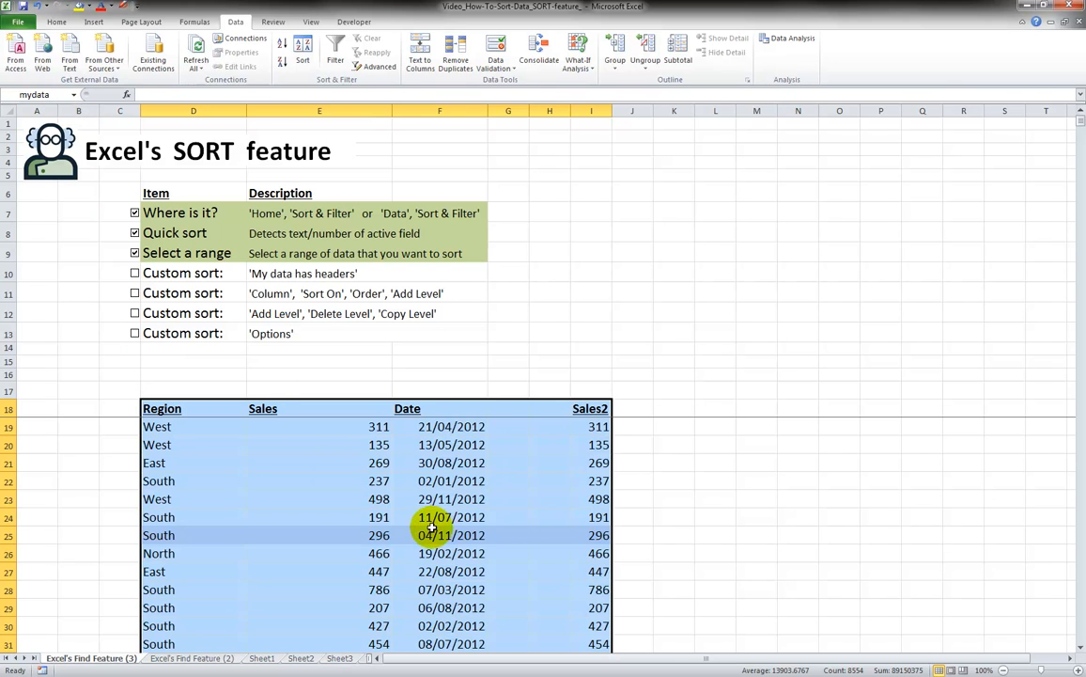
Step: Deselect the table, reselect the whole range by its name mydata, and check its extent from the last row to the first
{"action": "left_click", "coordinate": [322, 461]}
{"action": "left_click", "coordinate": [76, 95]}
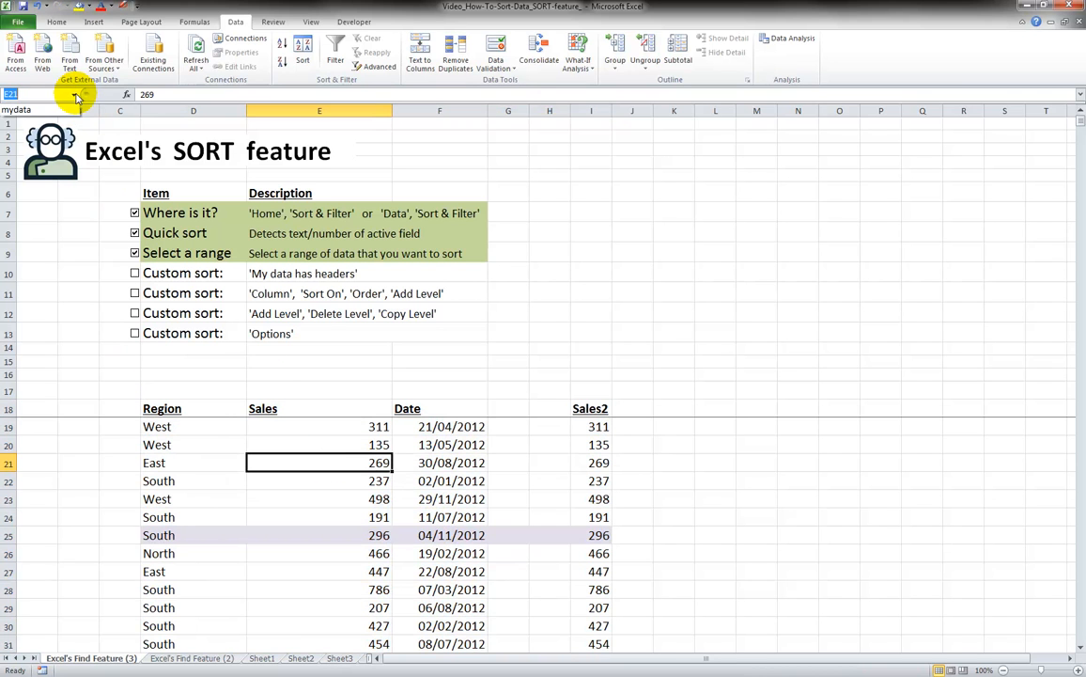
{"action": "left_click", "coordinate": [17, 110]}
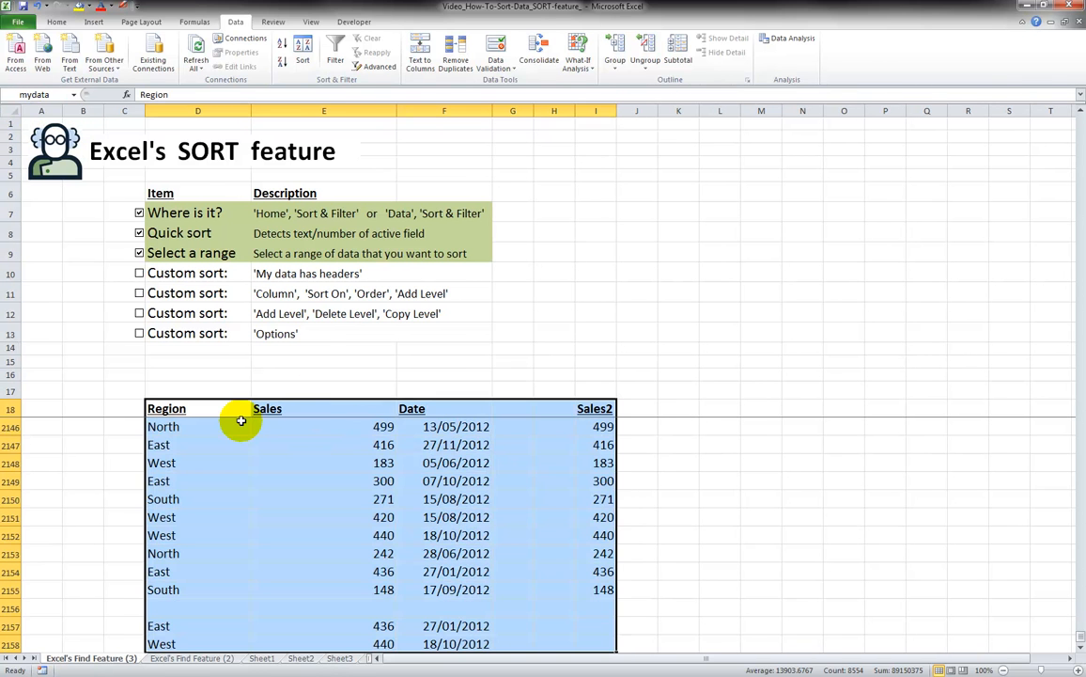
{"action": "scroll", "coordinate": [241, 423], "scroll_direction": "down", "scroll_amount": 3}
{"action": "scroll", "coordinate": [241, 423], "scroll_direction": "up", "scroll_amount": 20}
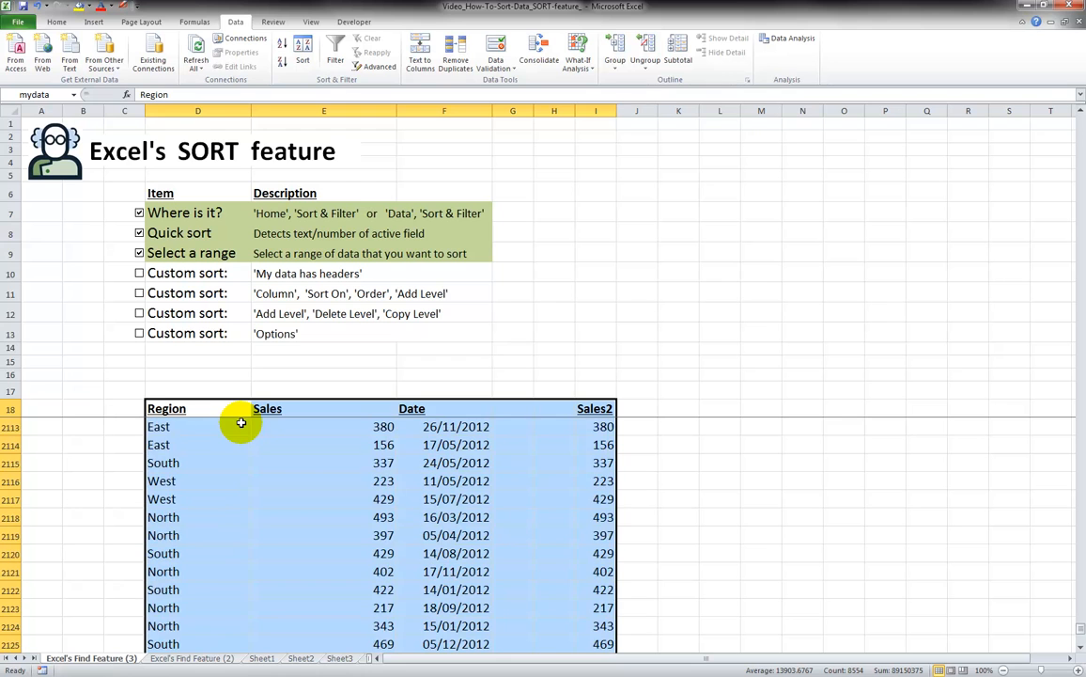
{"action": "scroll", "coordinate": [240, 424], "scroll_direction": "up", "scroll_amount": 20}
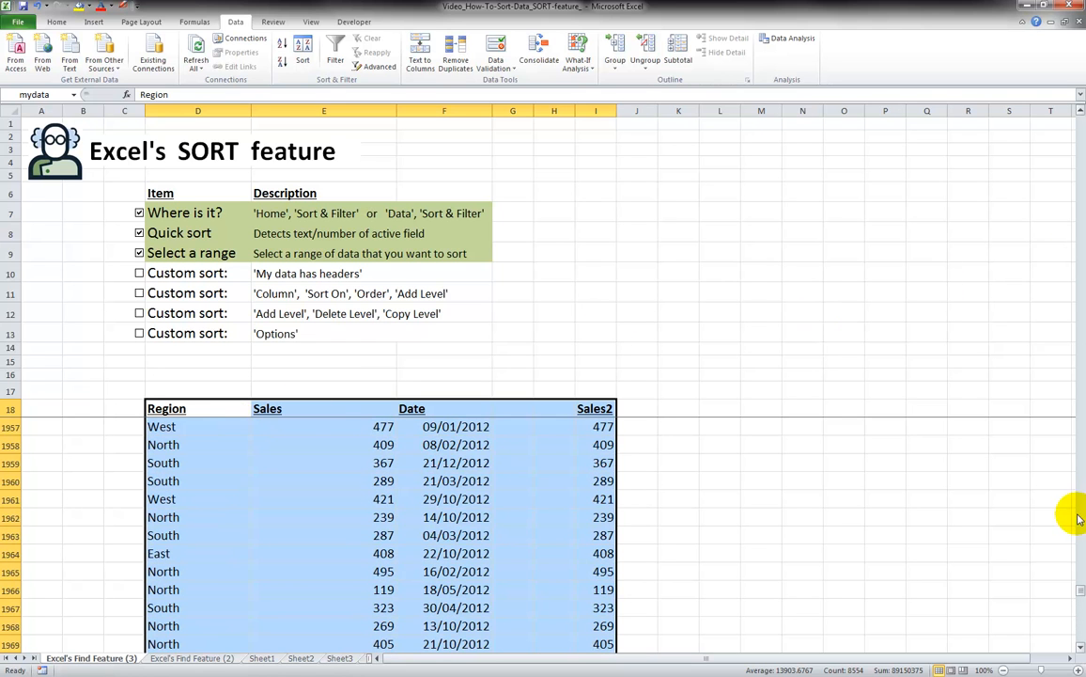
{"action": "left_click_drag", "start_coordinate": [1079, 592], "coordinate": [1084, 109]}
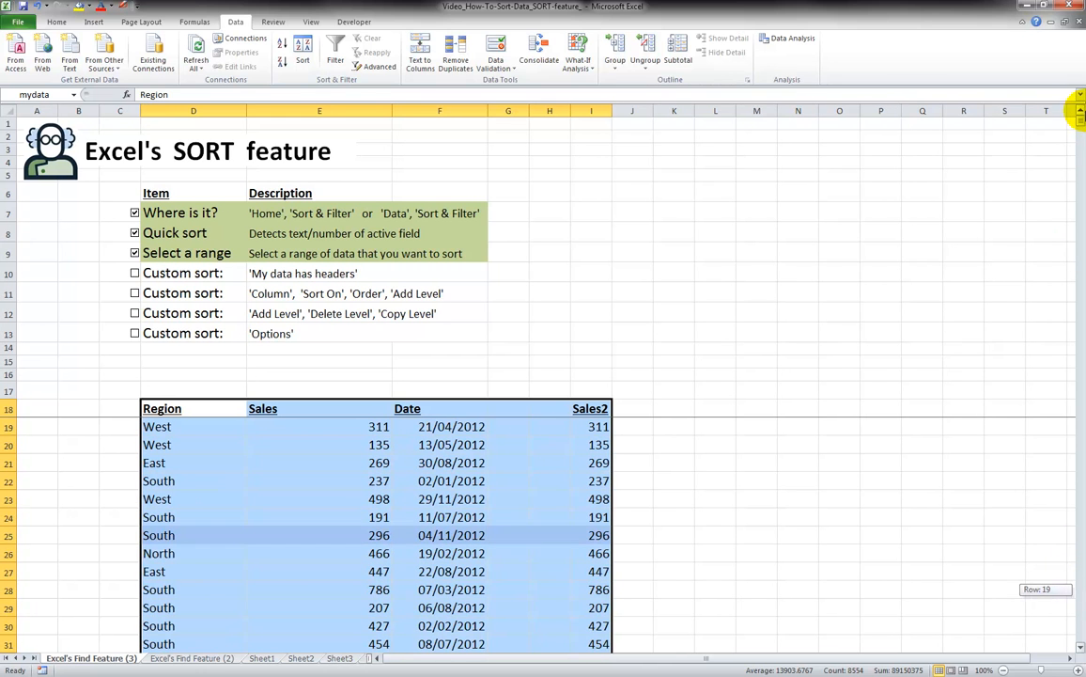
Step: Tick off the 'My data has headers' checklist item and start a custom sort with the My data has headers option enabled
{"action": "left_click", "coordinate": [135, 274]}
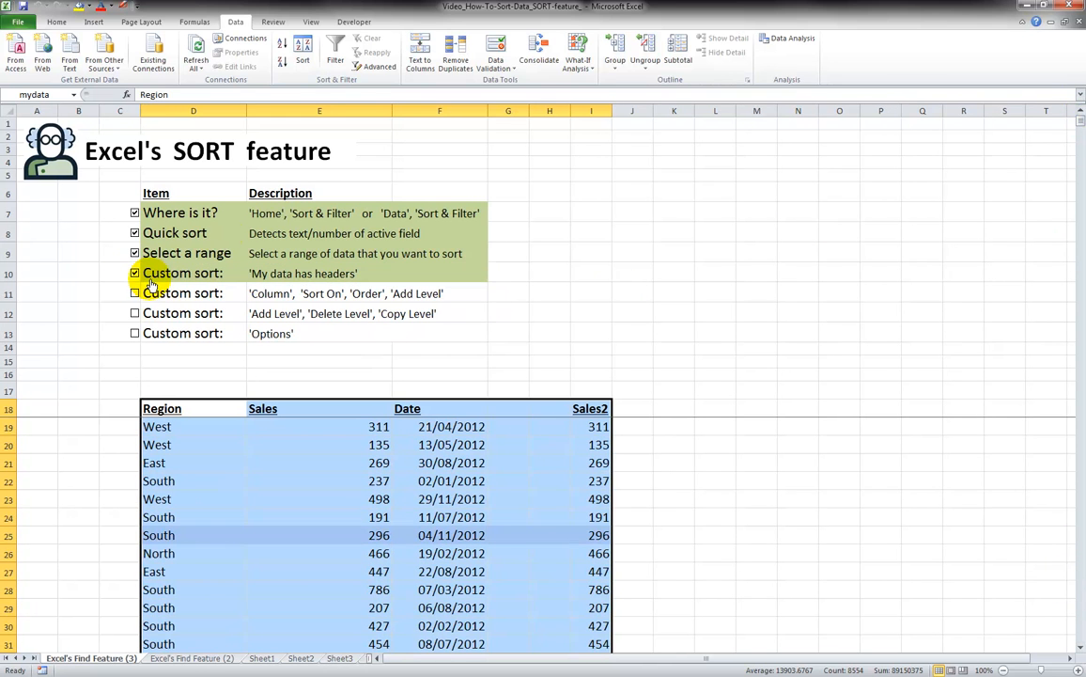
{"action": "left_click", "coordinate": [301, 54]}
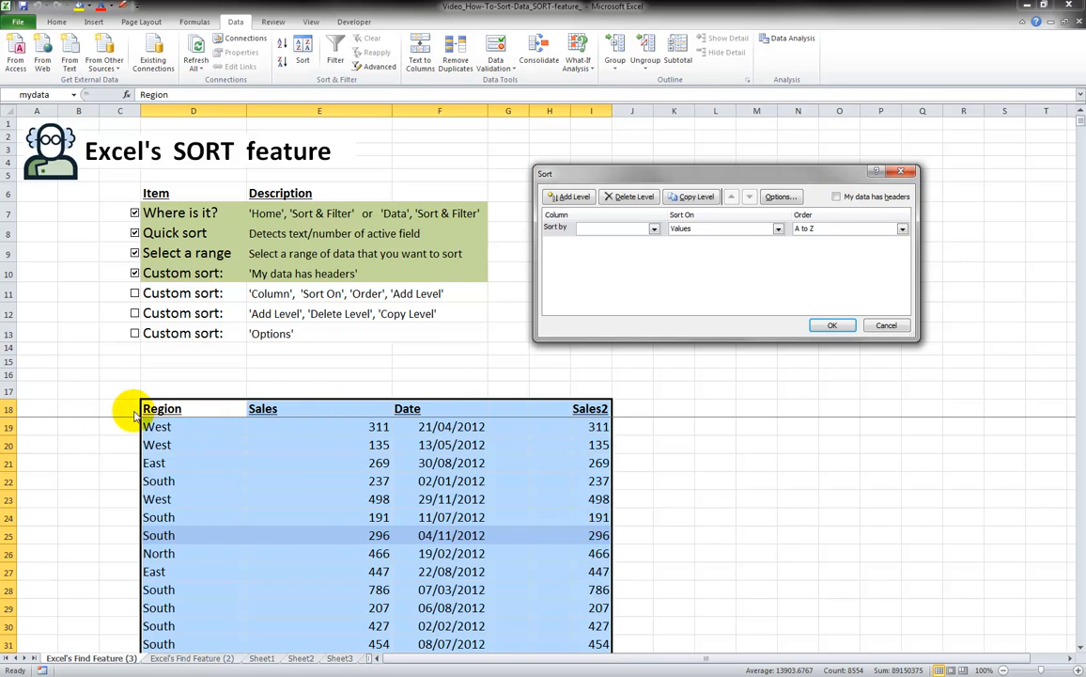
{"action": "left_click", "coordinate": [837, 197]}
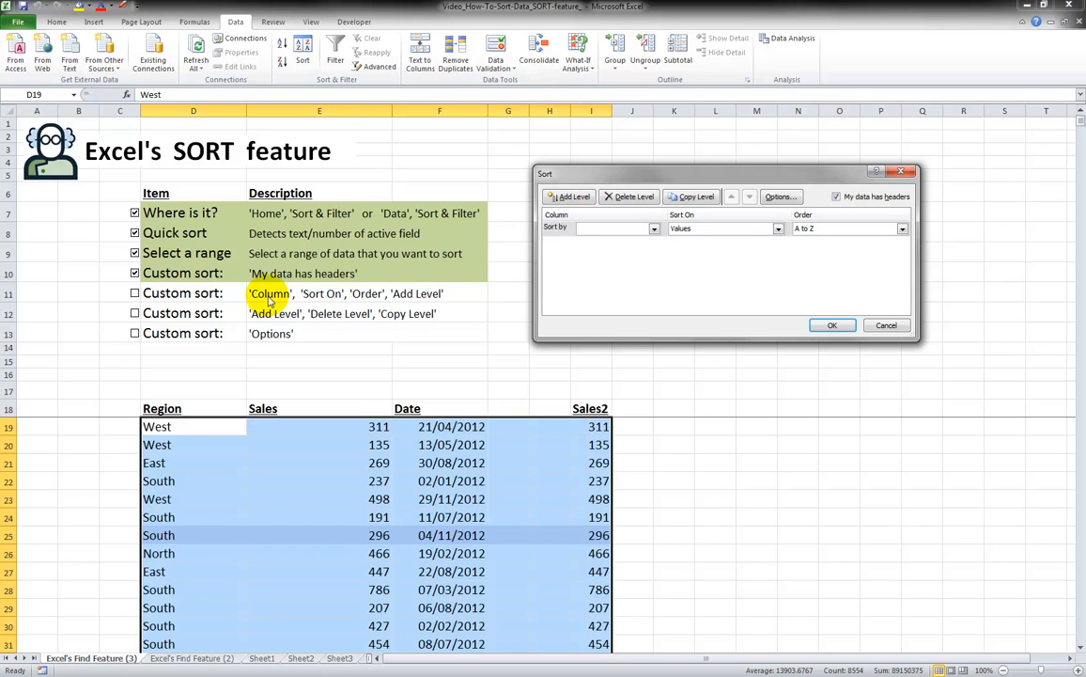
Step: Set the first sort level to the Sales column, sorted on Values from Largest to Smallest
{"action": "left_click", "coordinate": [652, 228]}
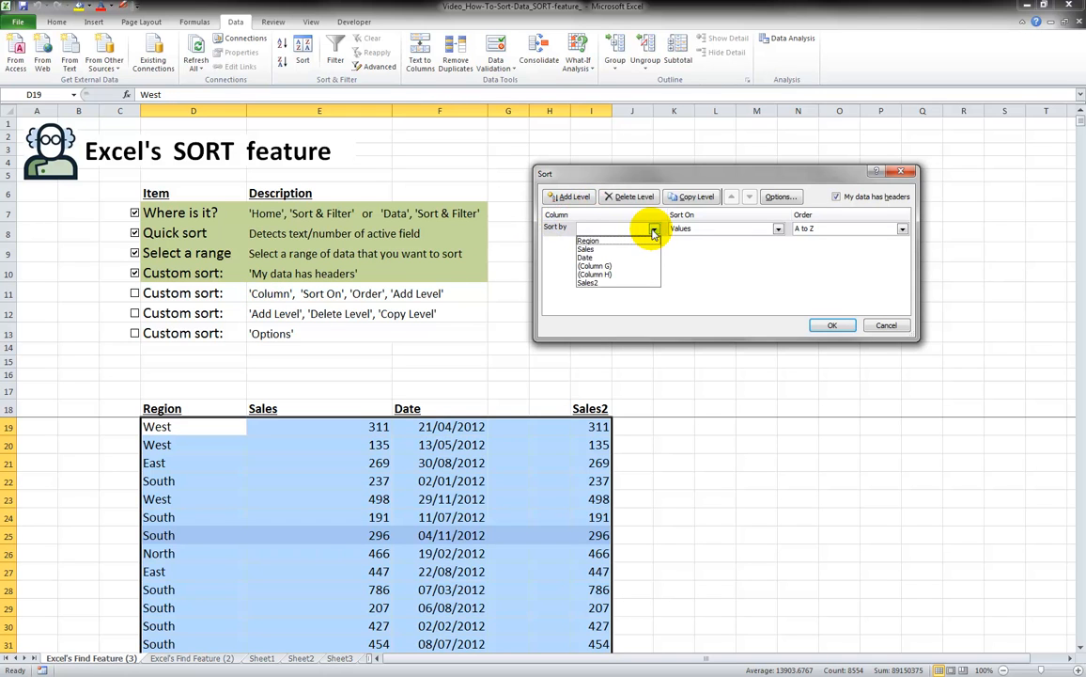
{"action": "left_click", "coordinate": [638, 250]}
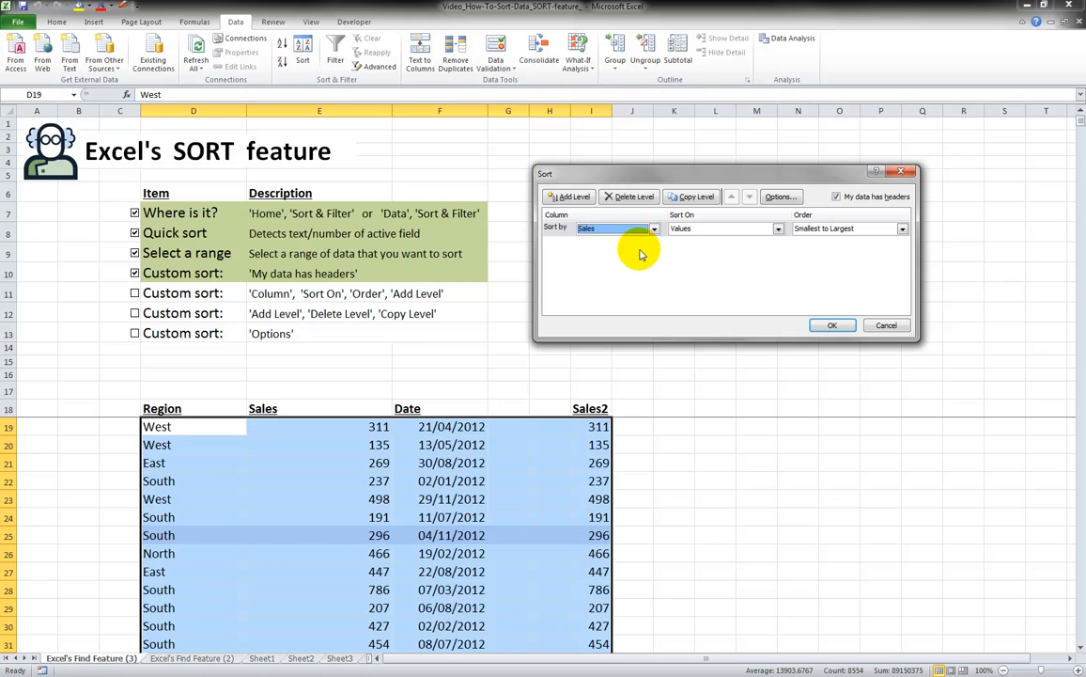
{"action": "left_click", "coordinate": [779, 230]}
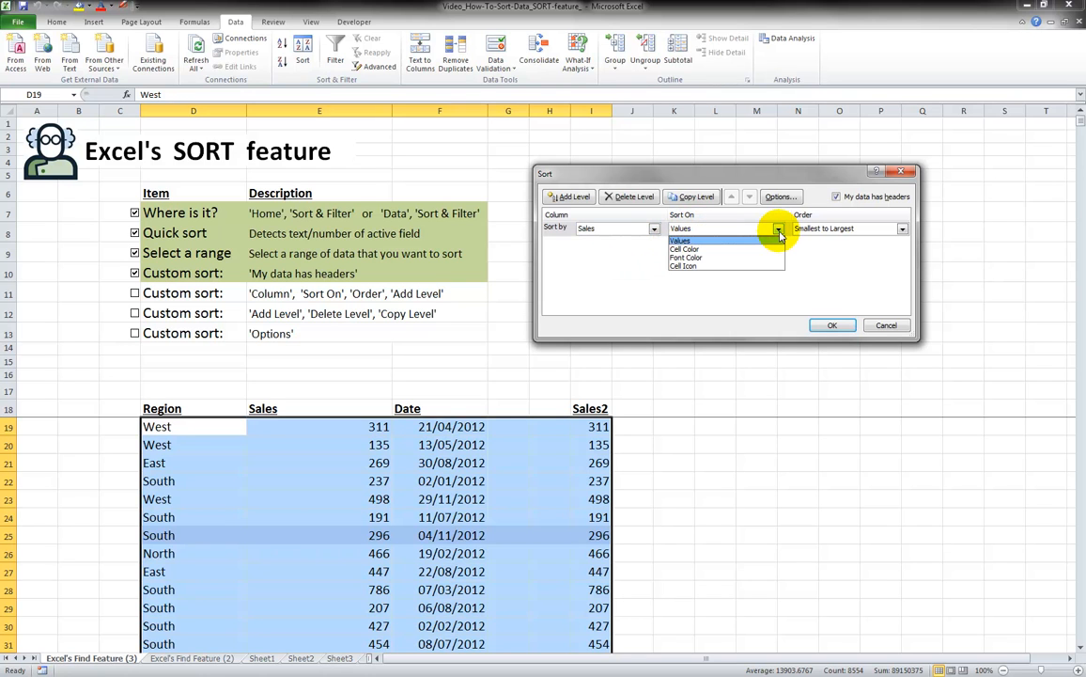
{"action": "left_click", "coordinate": [717, 241]}
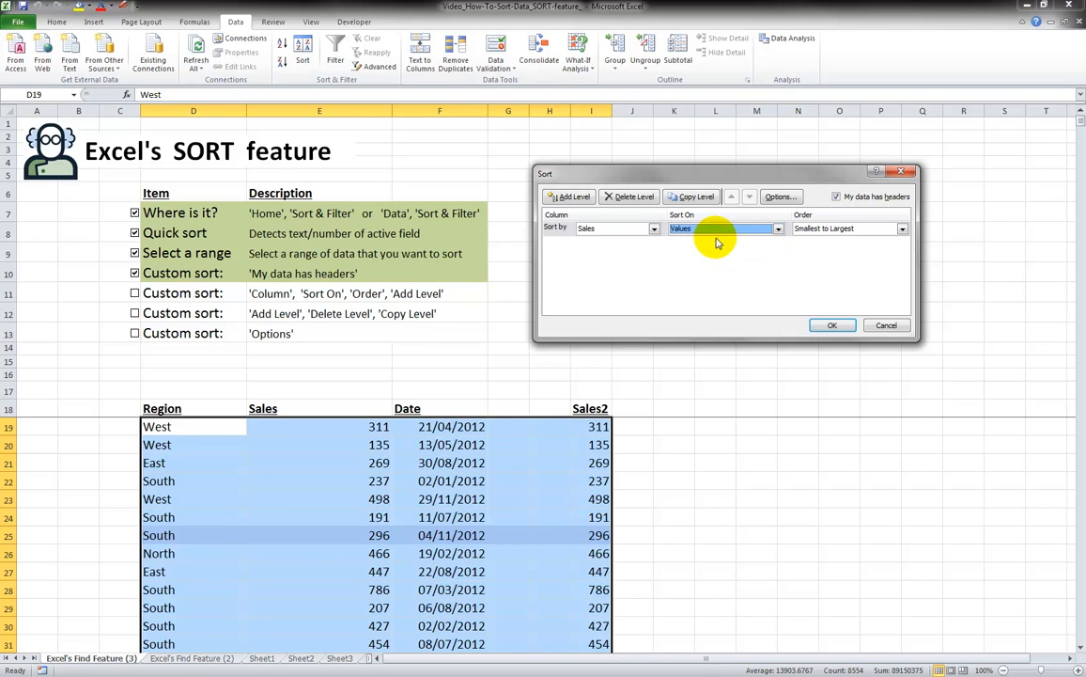
{"action": "left_click", "coordinate": [901, 231]}
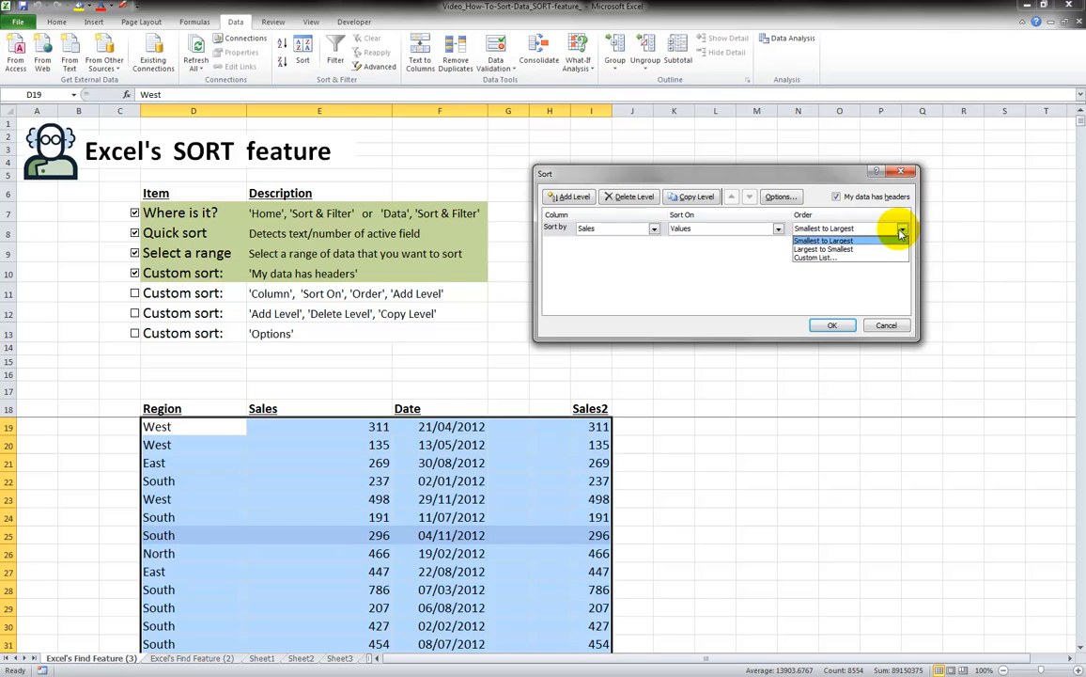
{"action": "left_click", "coordinate": [831, 249]}
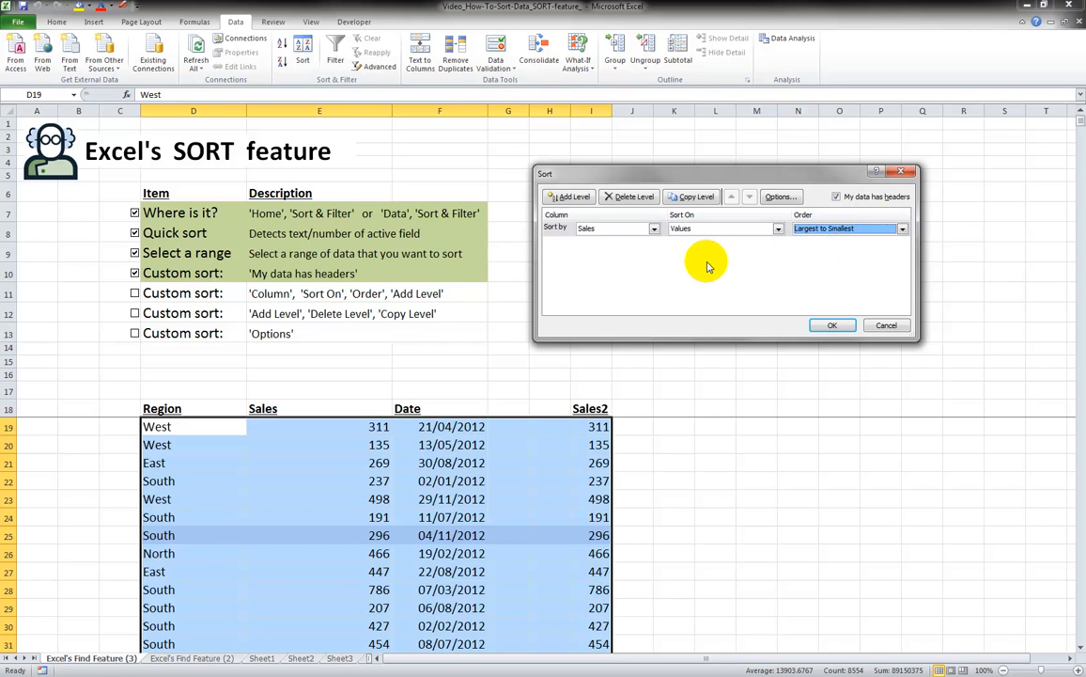
Step: Add a second sort level for the Date column, ordered Newest to Oldest
{"action": "left_click", "coordinate": [575, 198]}
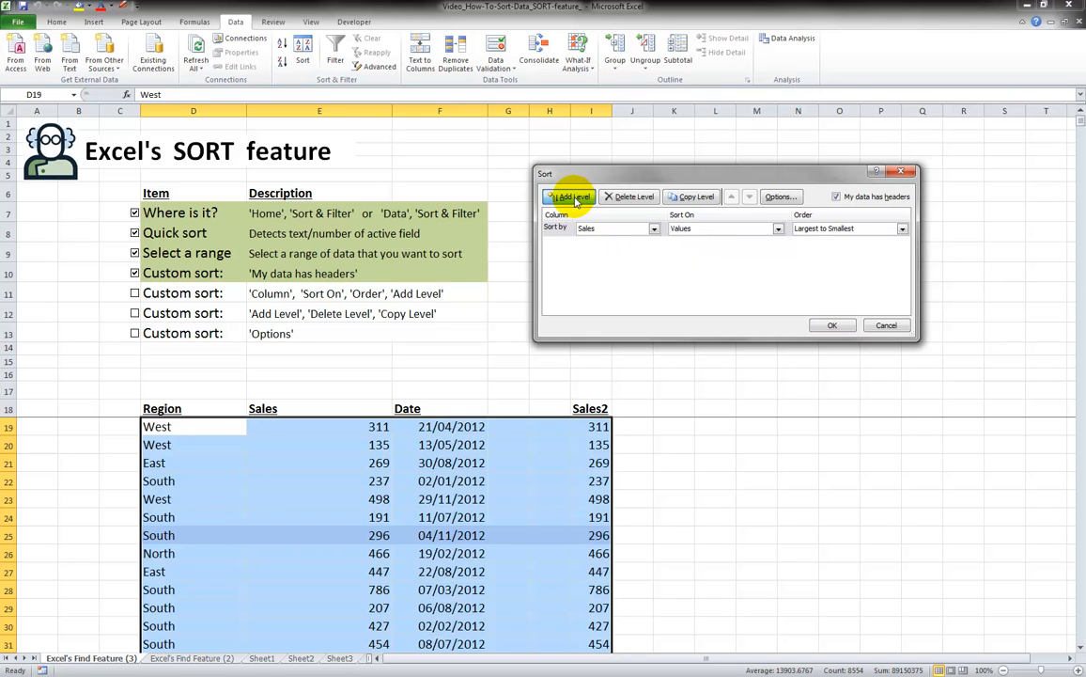
{"action": "left_click", "coordinate": [575, 198]}
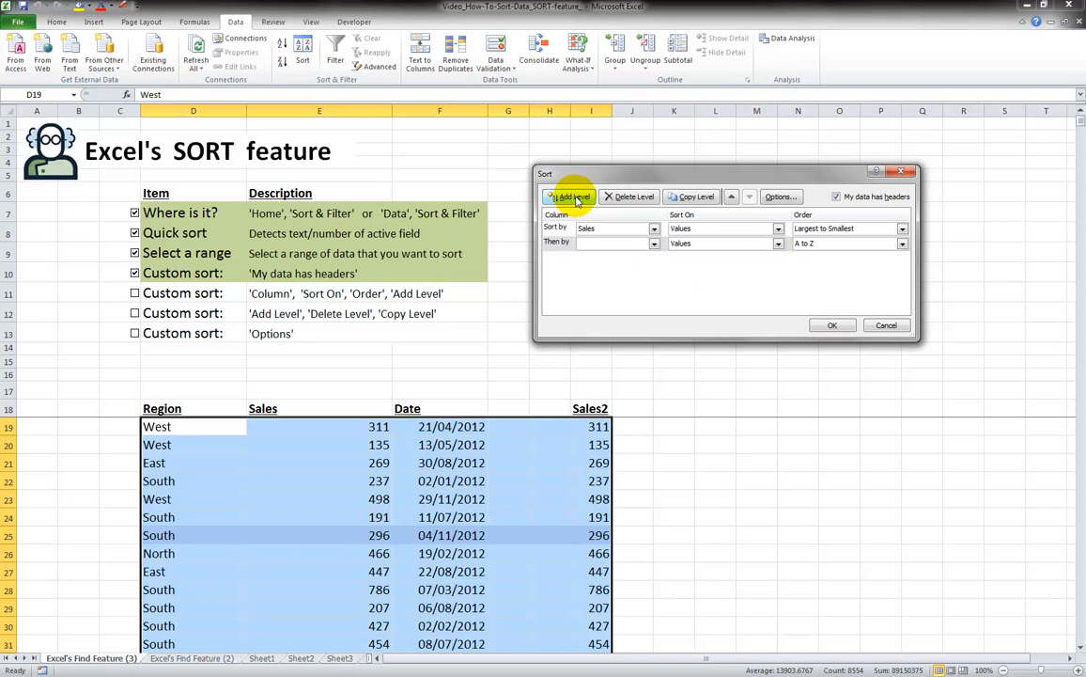
{"action": "left_click", "coordinate": [655, 245]}
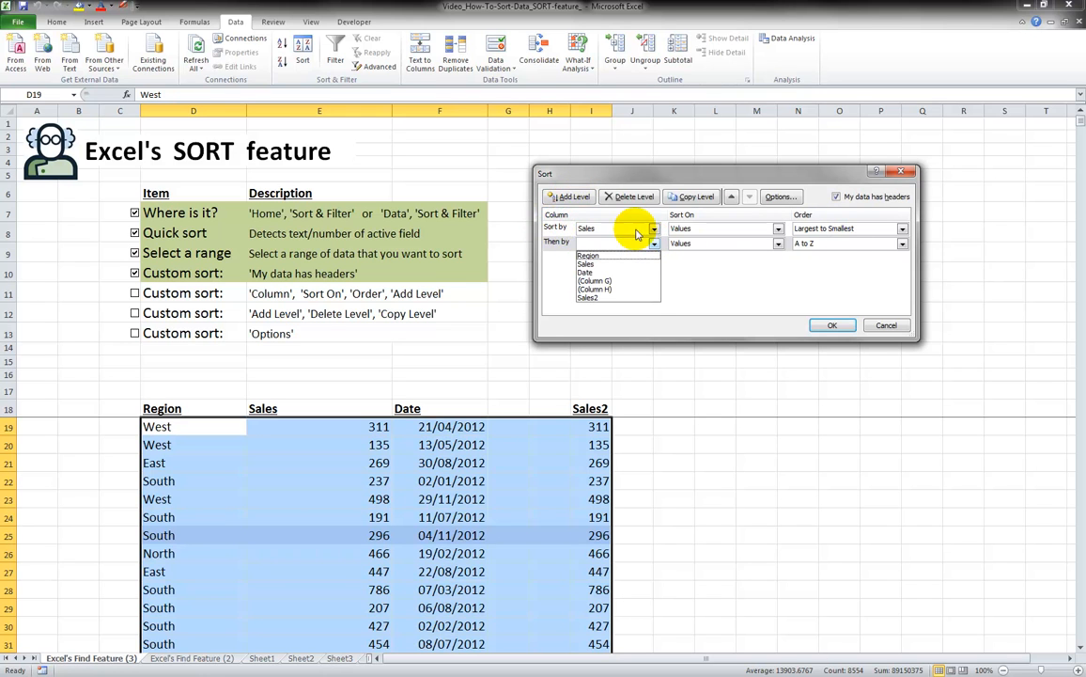
{"action": "left_click", "coordinate": [587, 273]}
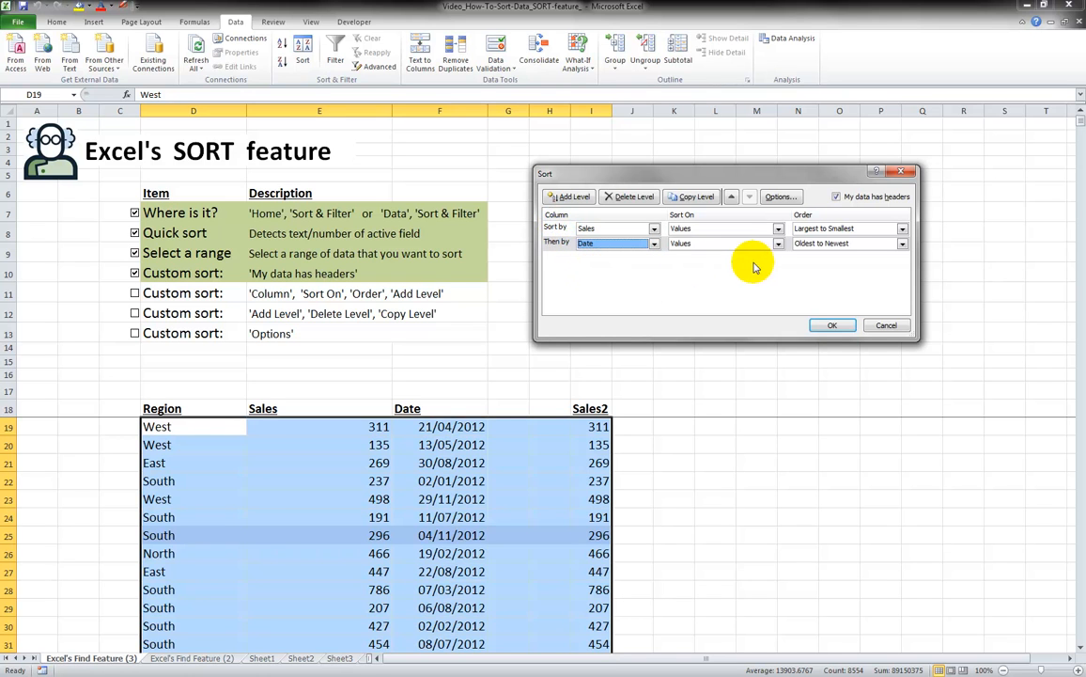
{"action": "left_click", "coordinate": [901, 243]}
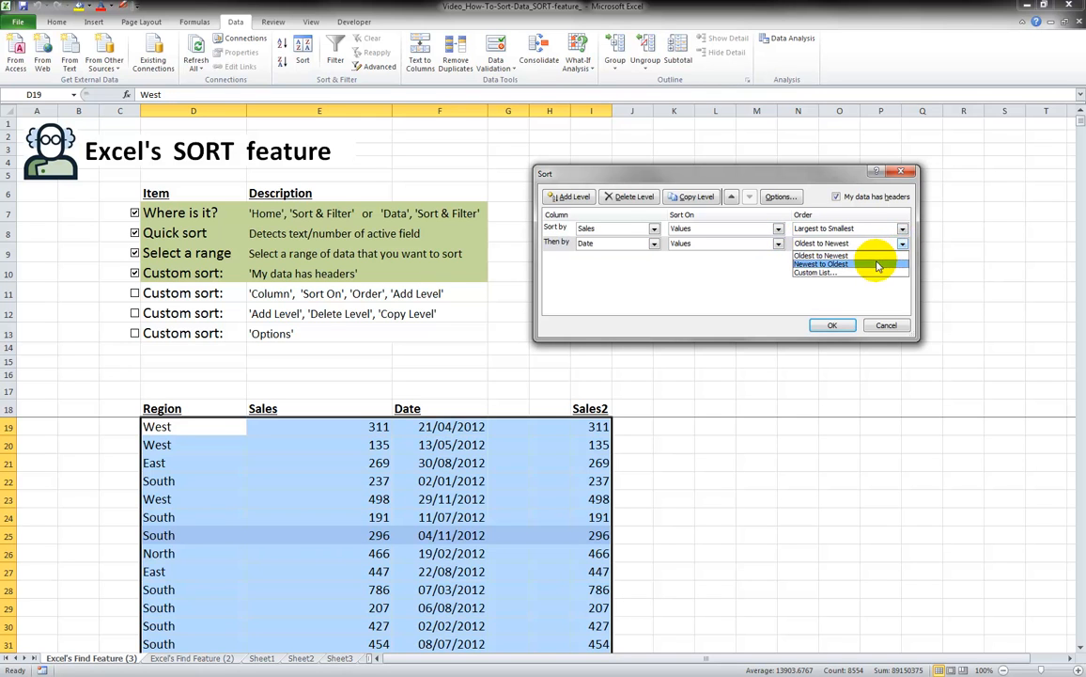
{"action": "left_click", "coordinate": [871, 263]}
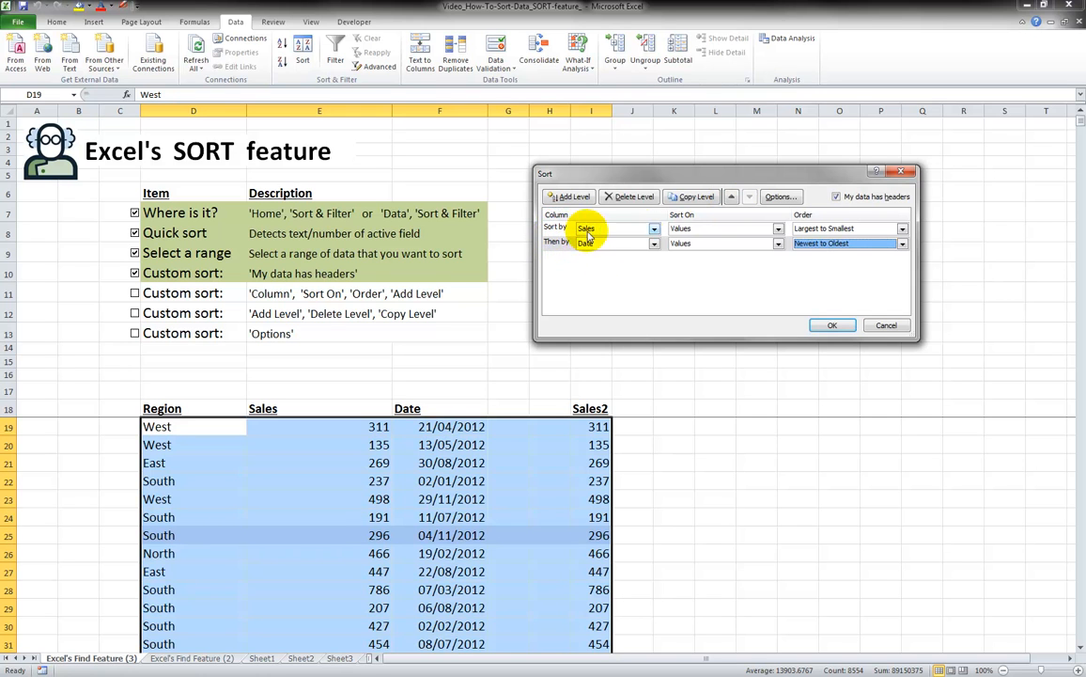
Step: Move the Date level above Sales and back below it, and delete the Date level
{"action": "left_click", "coordinate": [734, 199]}
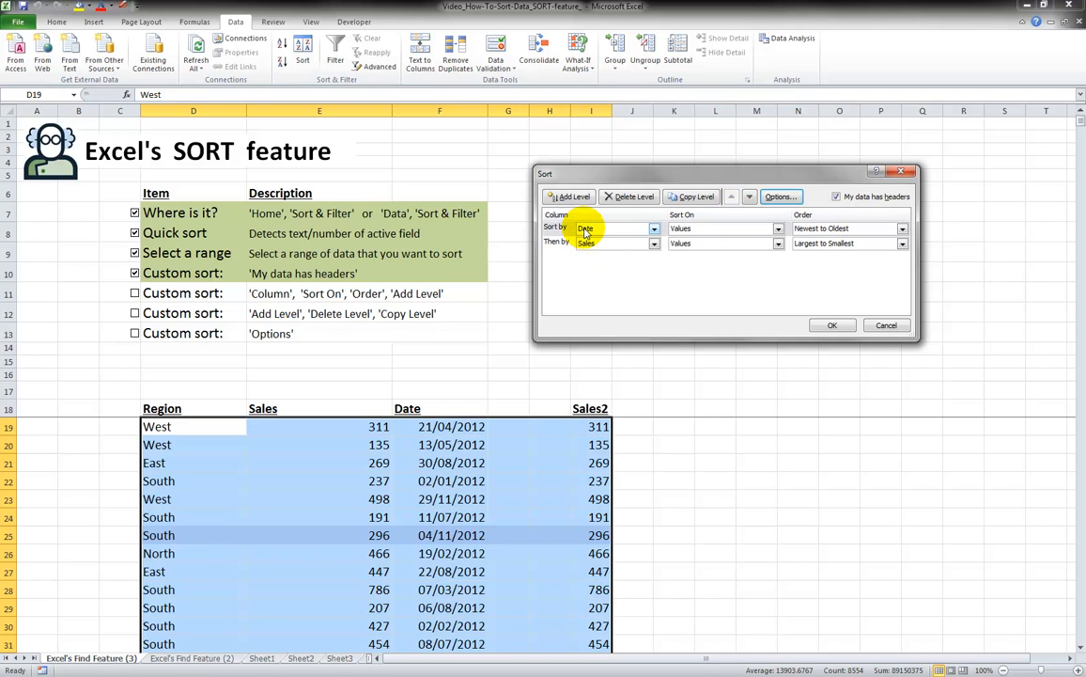
{"action": "left_click", "coordinate": [750, 199]}
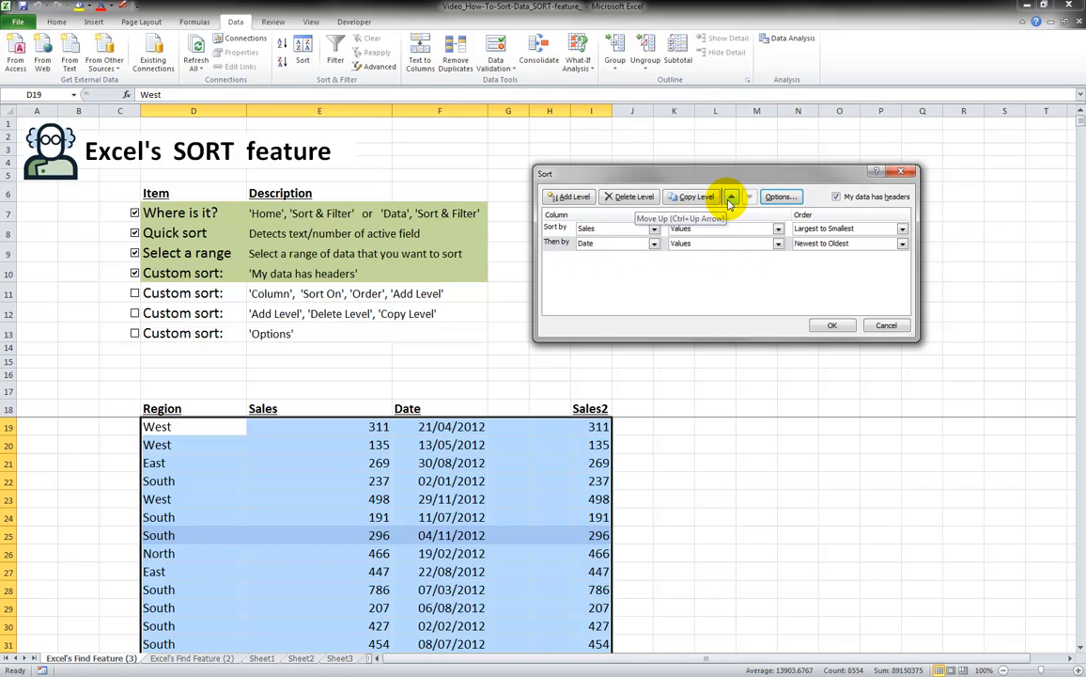
{"action": "left_click", "coordinate": [582, 242]}
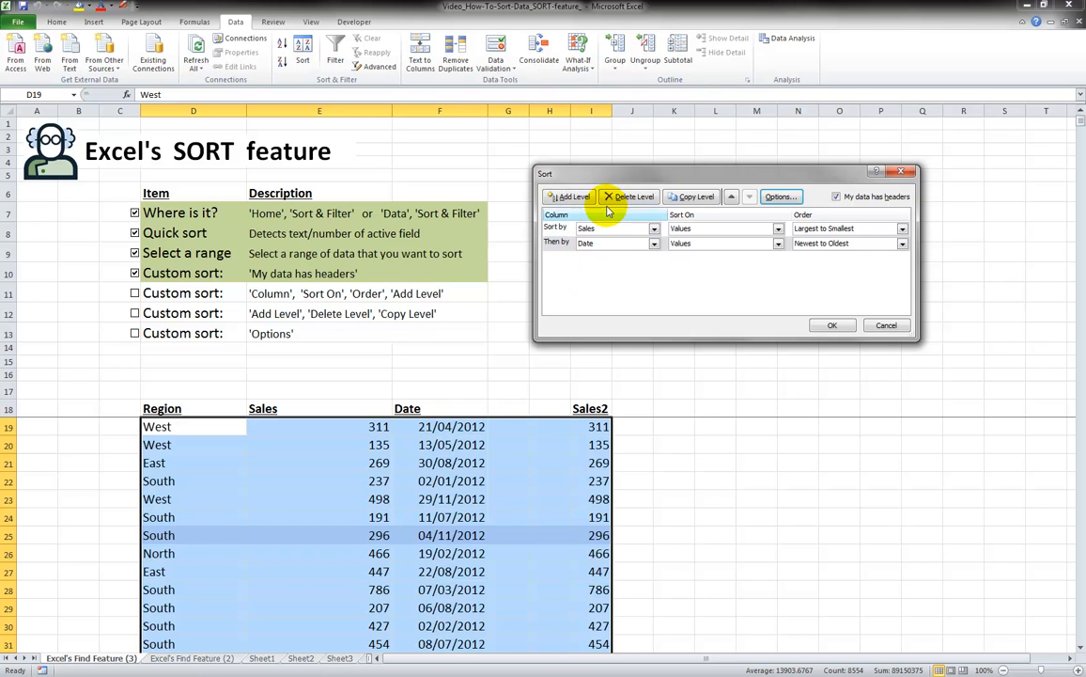
{"action": "left_click", "coordinate": [562, 244]}
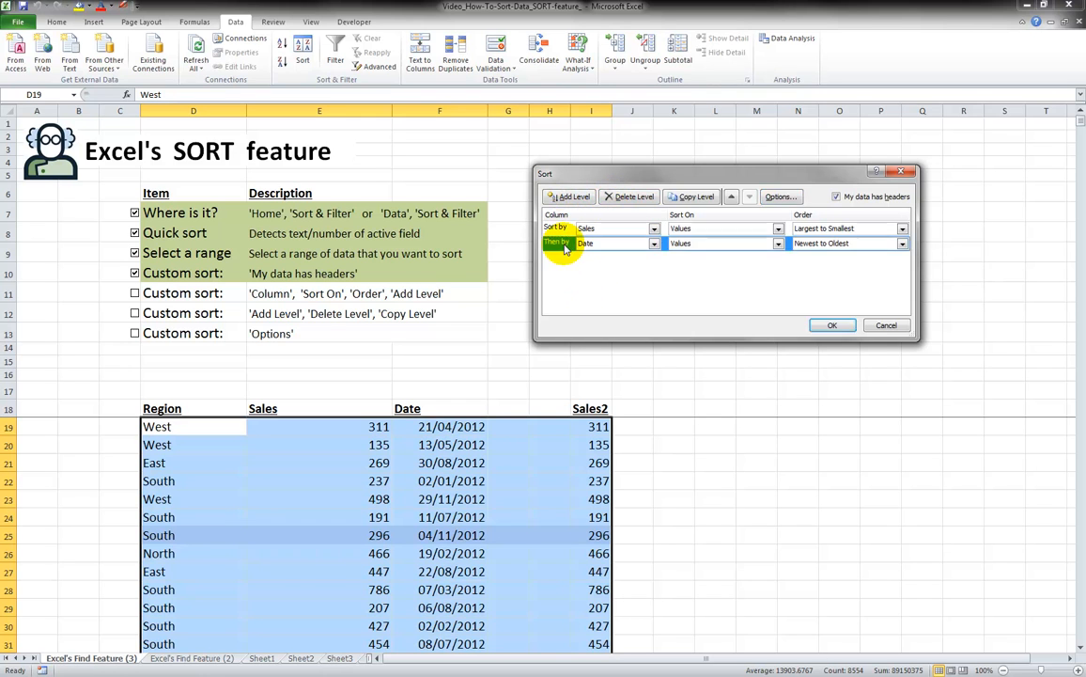
{"action": "left_click", "coordinate": [627, 198]}
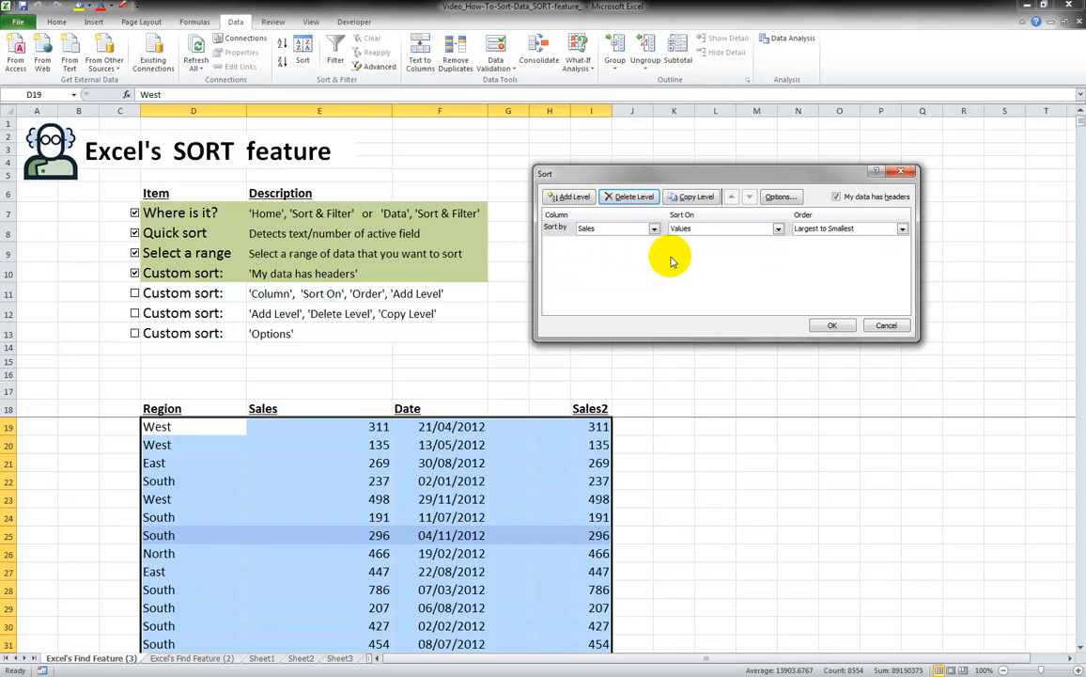
Step: Sort the data by the Sales column on Values from Largest to Smallest, and check the first sales entries
{"action": "left_click", "coordinate": [654, 230]}
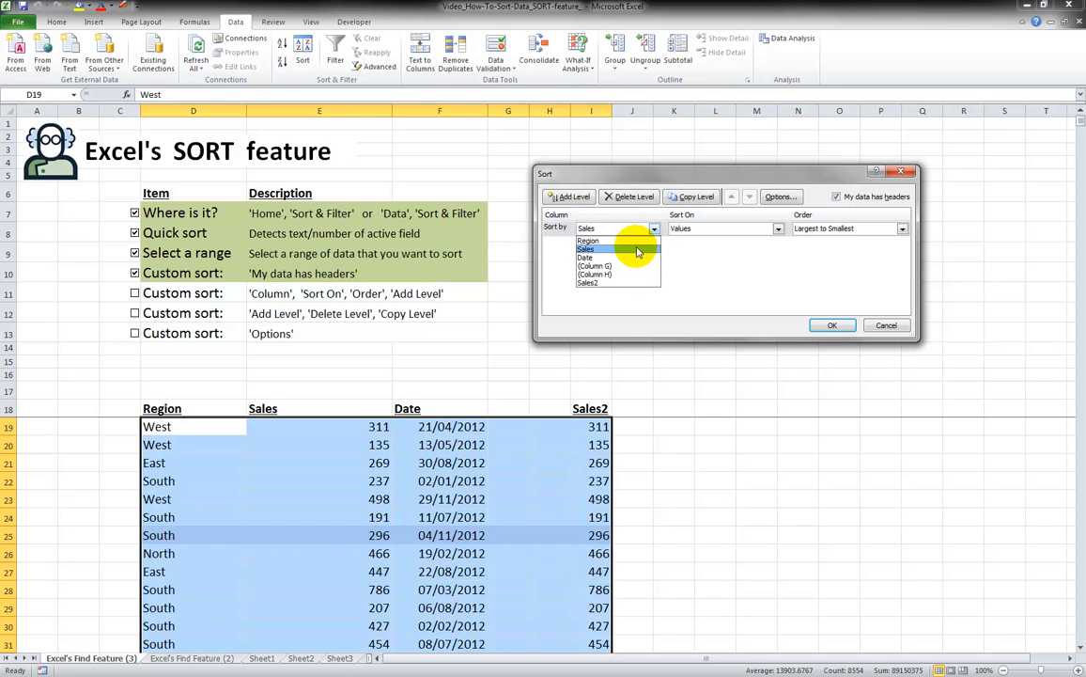
{"action": "left_click", "coordinate": [635, 248]}
{"action": "left_click", "coordinate": [778, 230]}
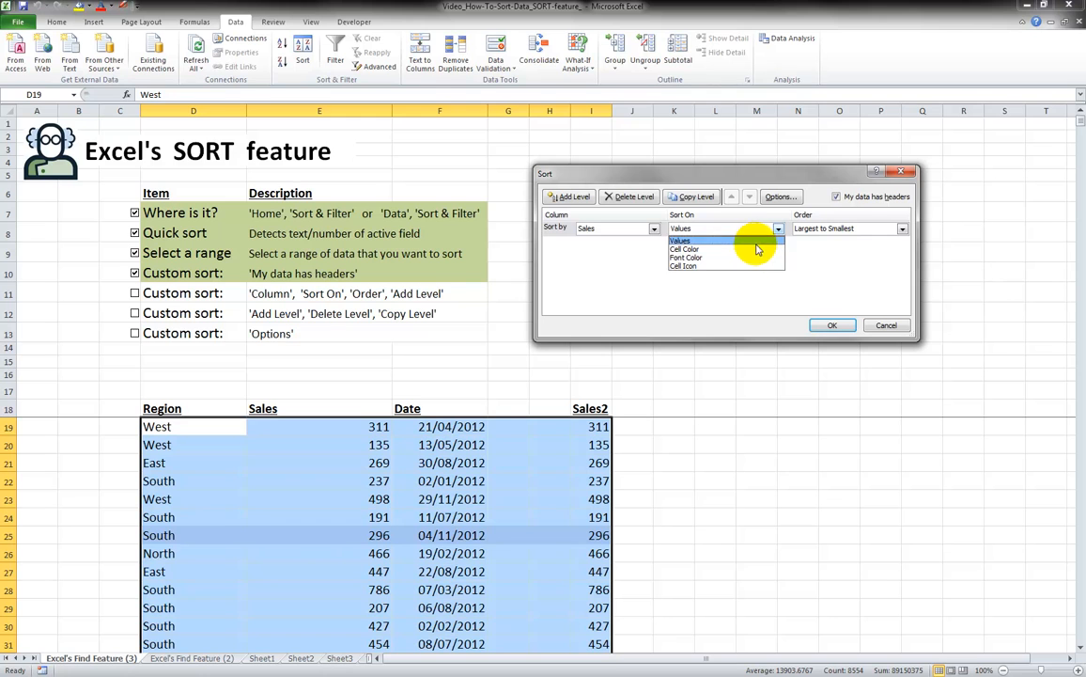
{"action": "left_click", "coordinate": [757, 242]}
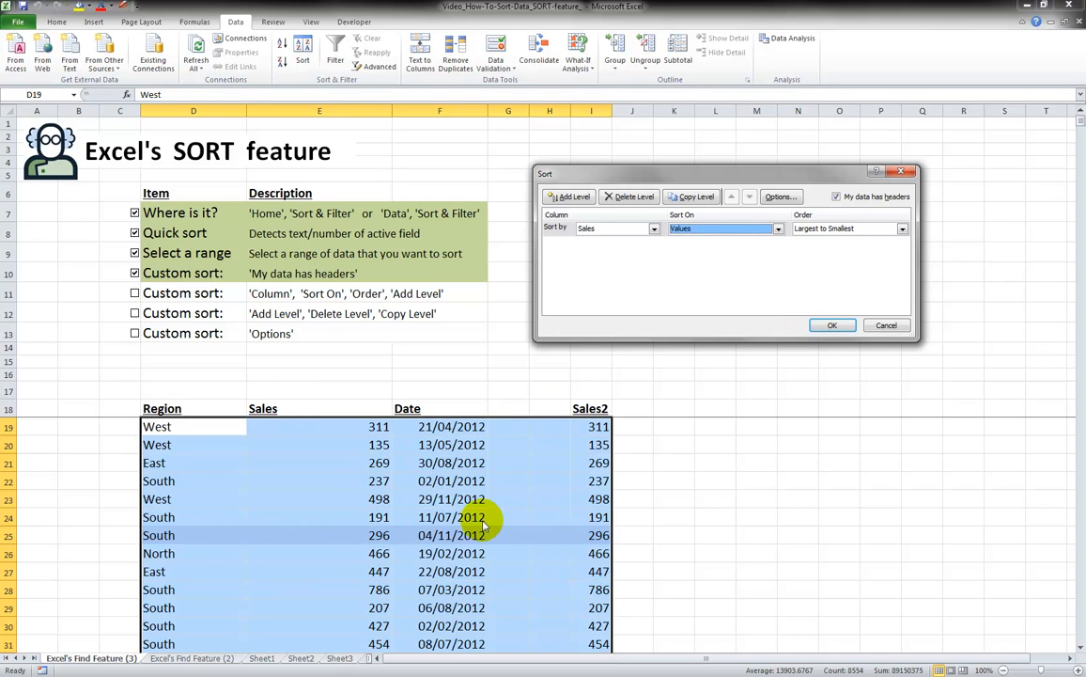
{"action": "left_click", "coordinate": [831, 325]}
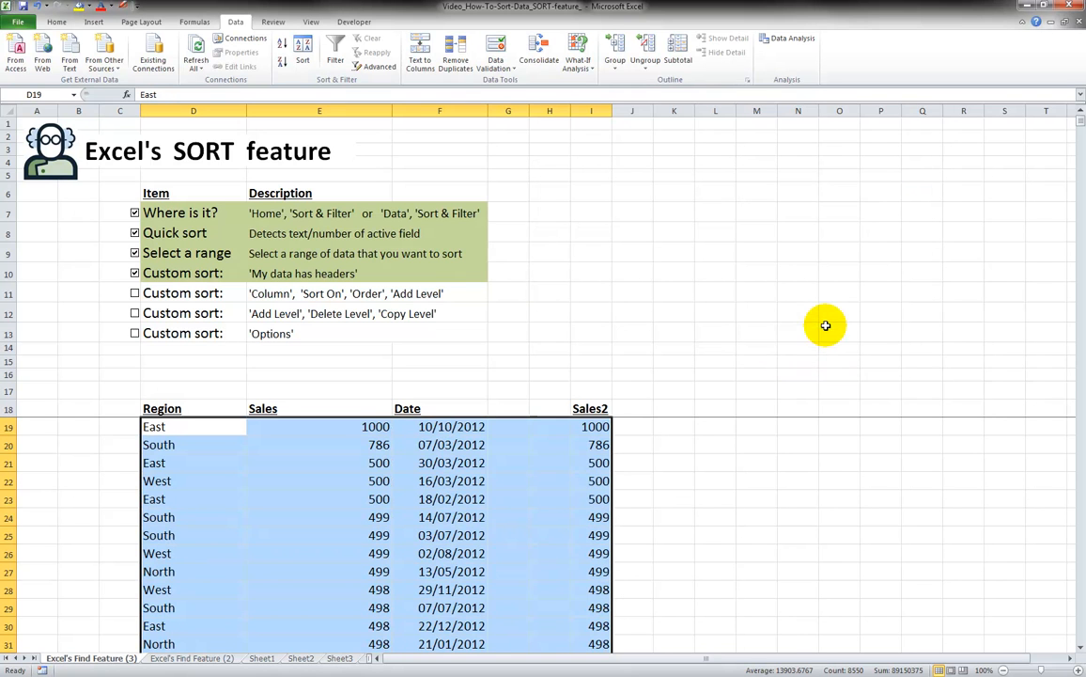
{"action": "left_click", "coordinate": [350, 429]}
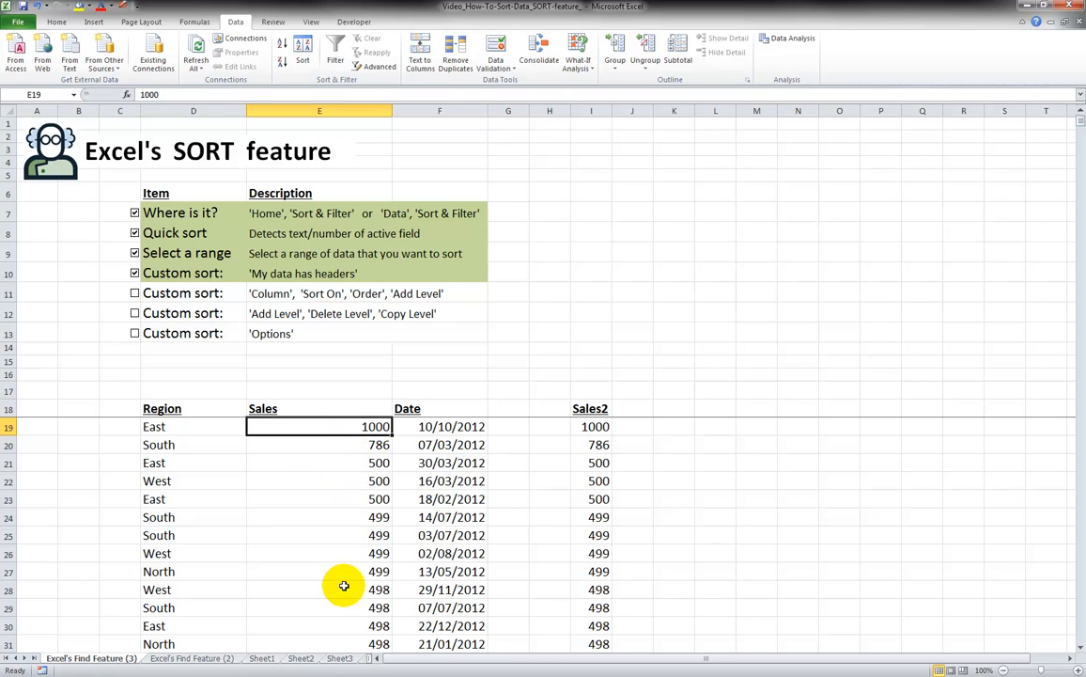
{"action": "left_click", "coordinate": [335, 410]}
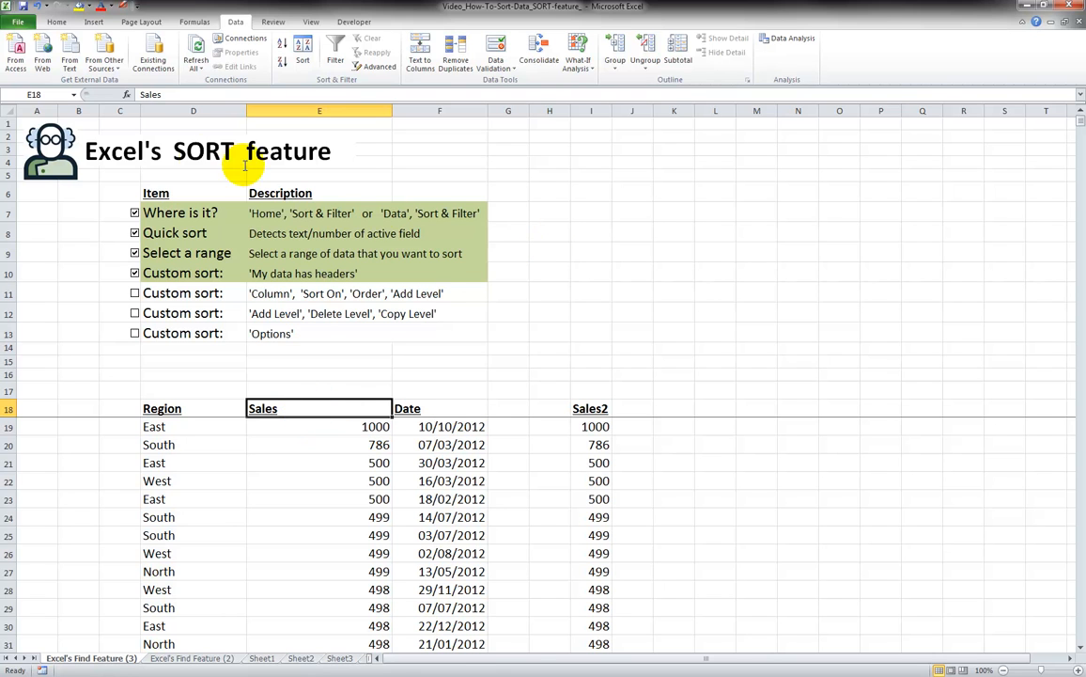
Step: Select the mydata range and examine the custom sort's Case sensitive and orientation options, closing without sorting
{"action": "left_click", "coordinate": [73, 94]}
{"action": "left_click", "coordinate": [37, 110]}
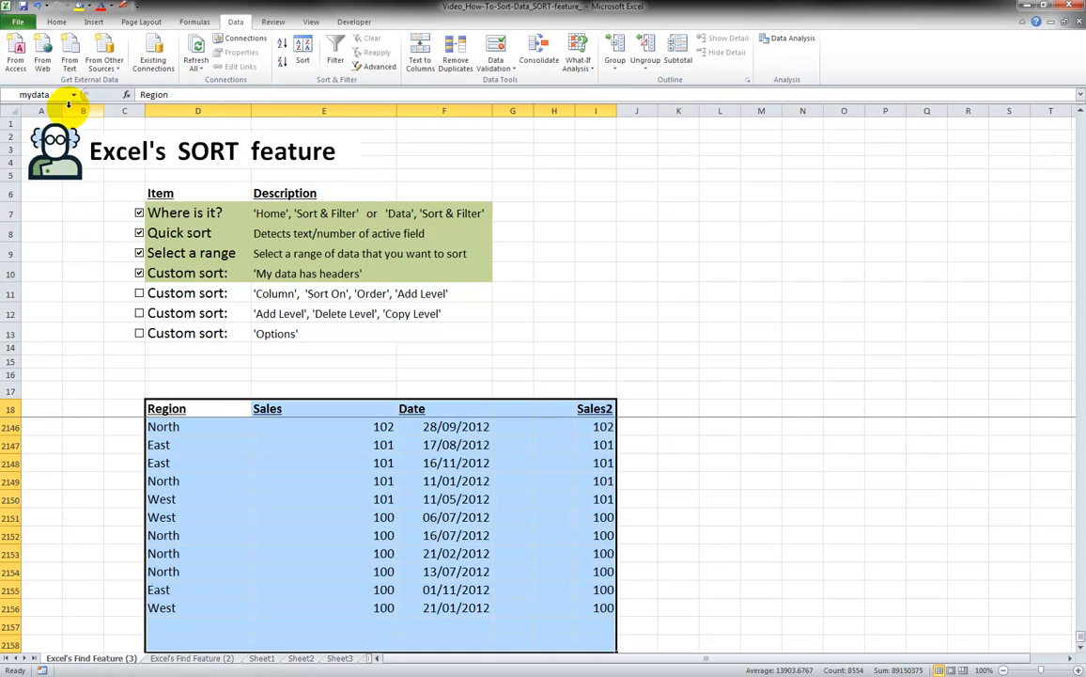
{"action": "left_click", "coordinate": [303, 60]}
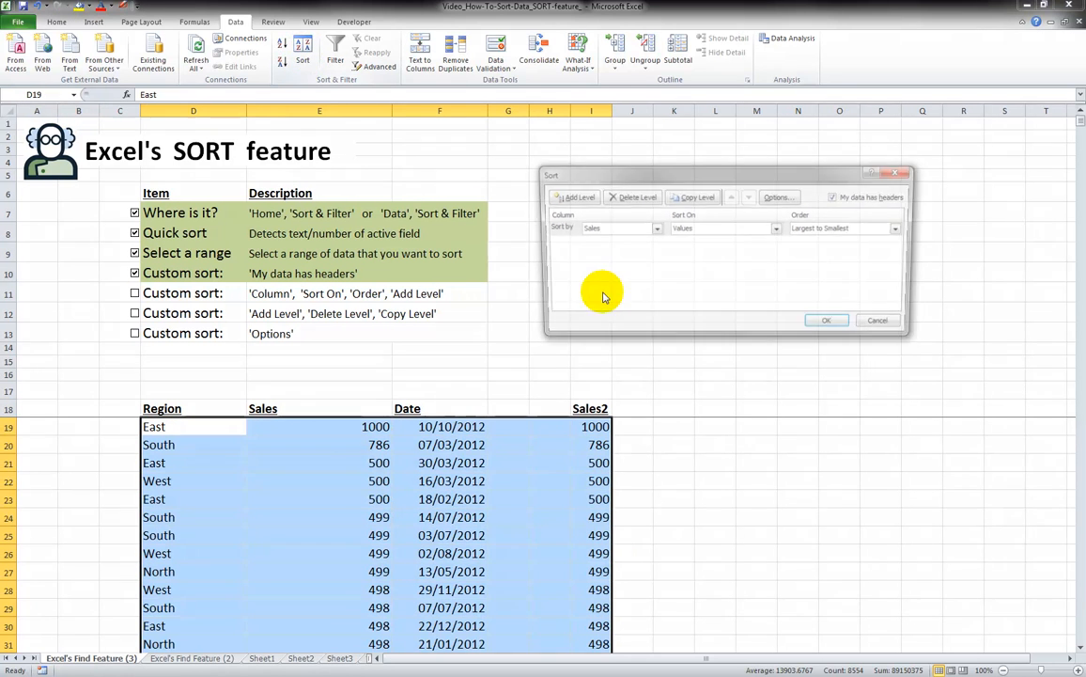
{"action": "left_click", "coordinate": [778, 197]}
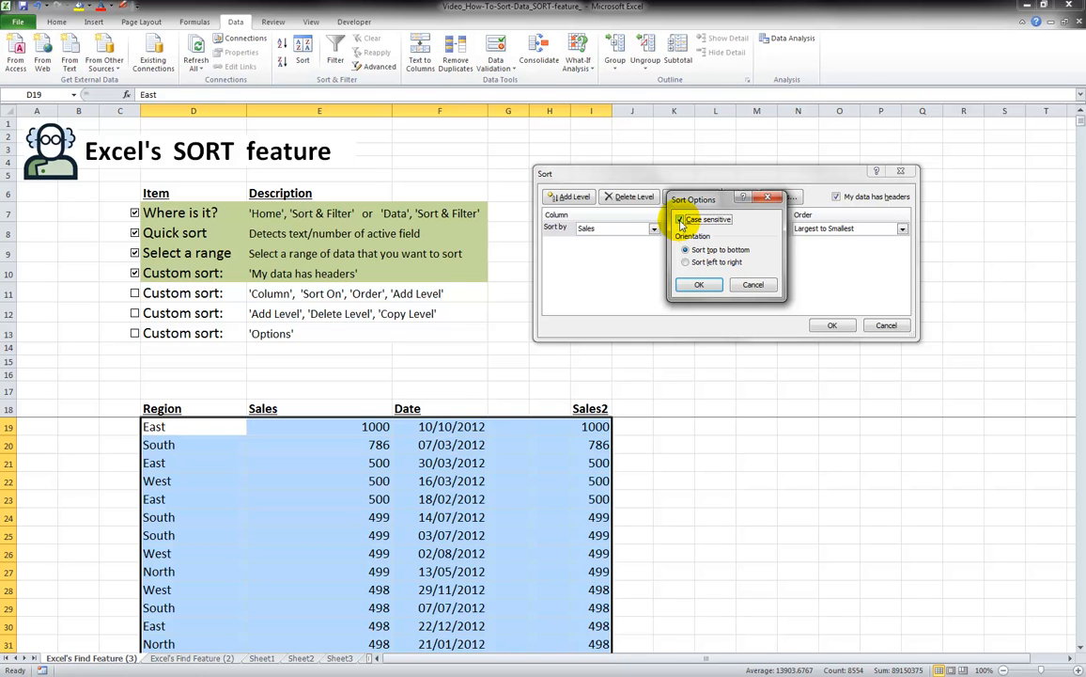
{"action": "left_click", "coordinate": [680, 221]}
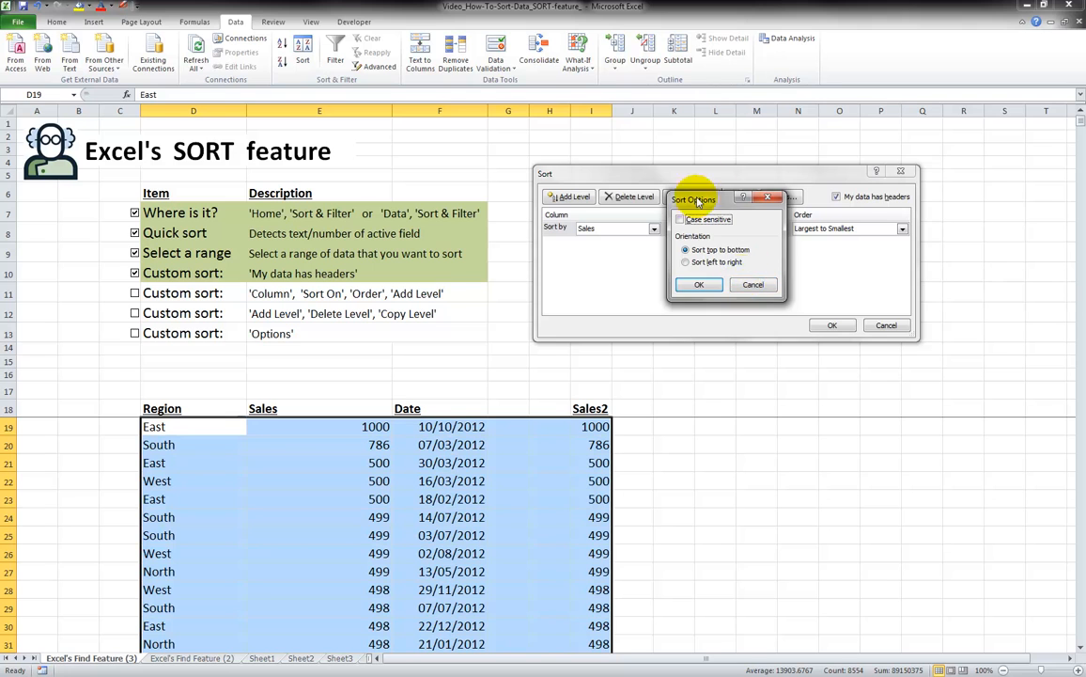
{"action": "left_click", "coordinate": [753, 286]}
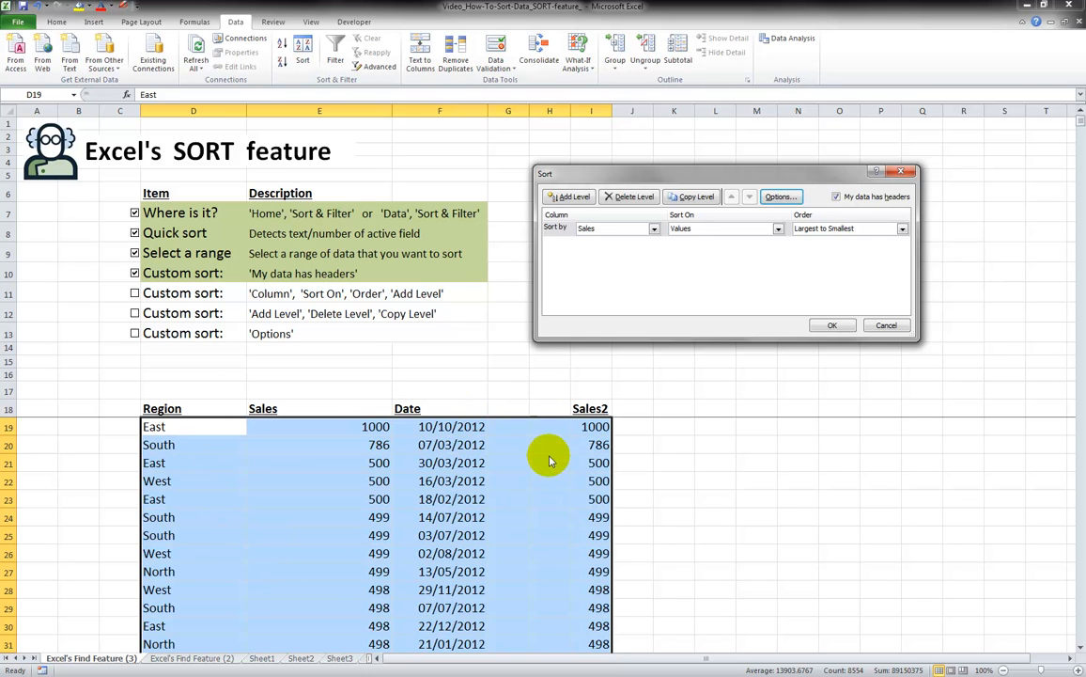
{"action": "left_click", "coordinate": [886, 325]}
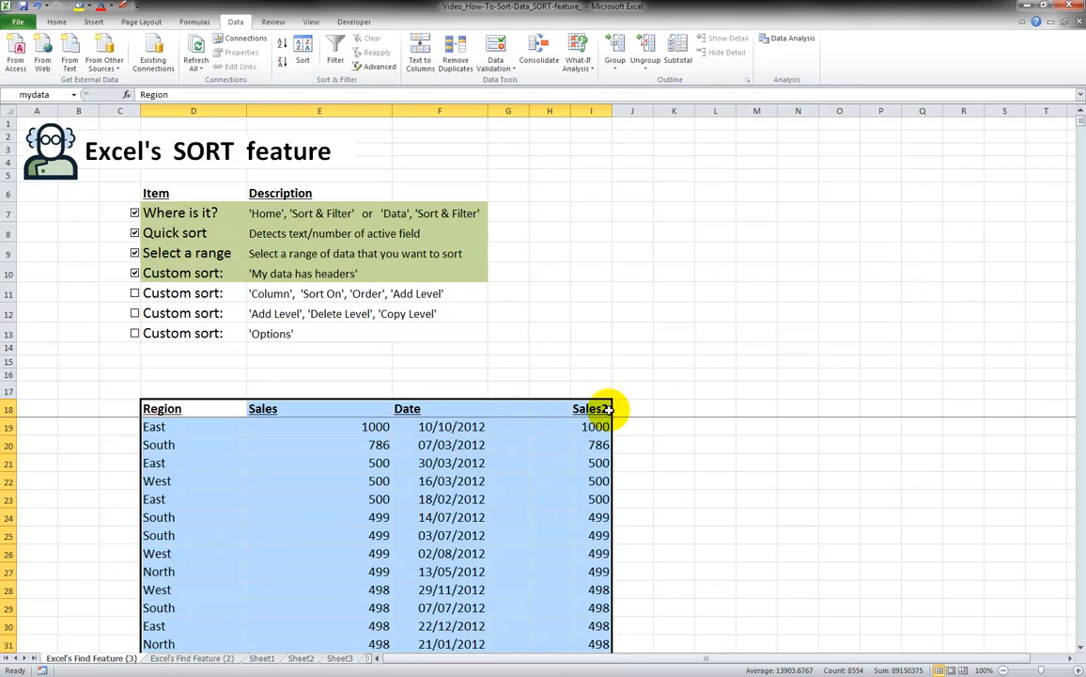
Step: Enter the headers misc1 in G18 and misc2 in H18 to fill the gap between Date and Sales2
{"action": "left_click", "coordinate": [519, 411]}
{"action": "type", "text": "m"}
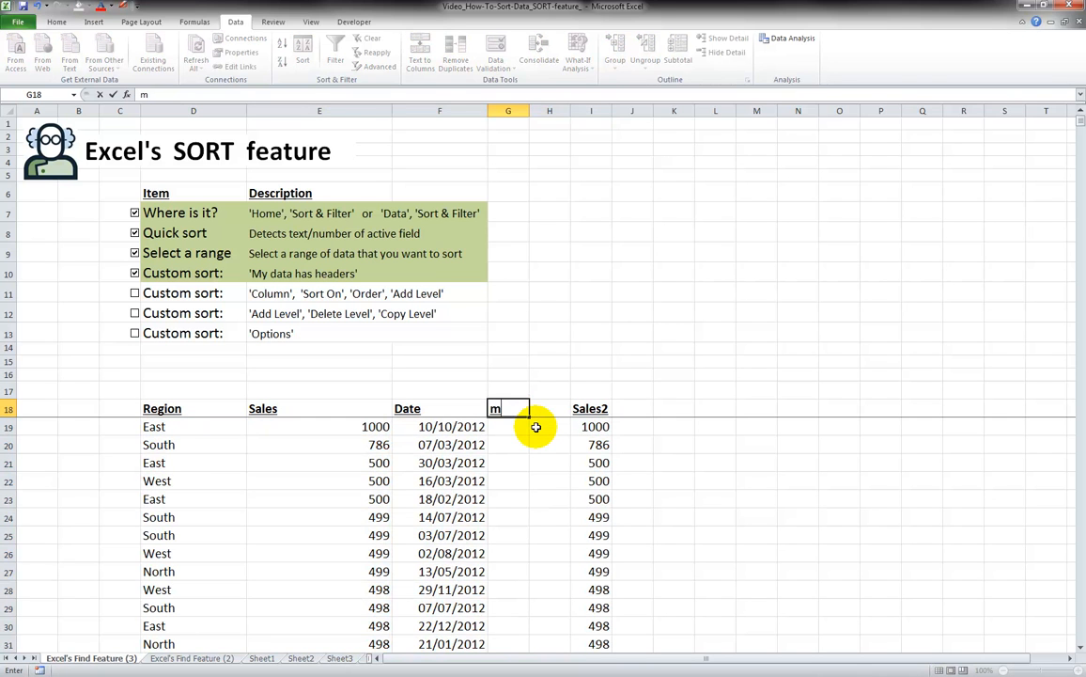
{"action": "type", "text": "isc1"}
{"action": "key", "text": "Tab"}
{"action": "type", "text": "m"}
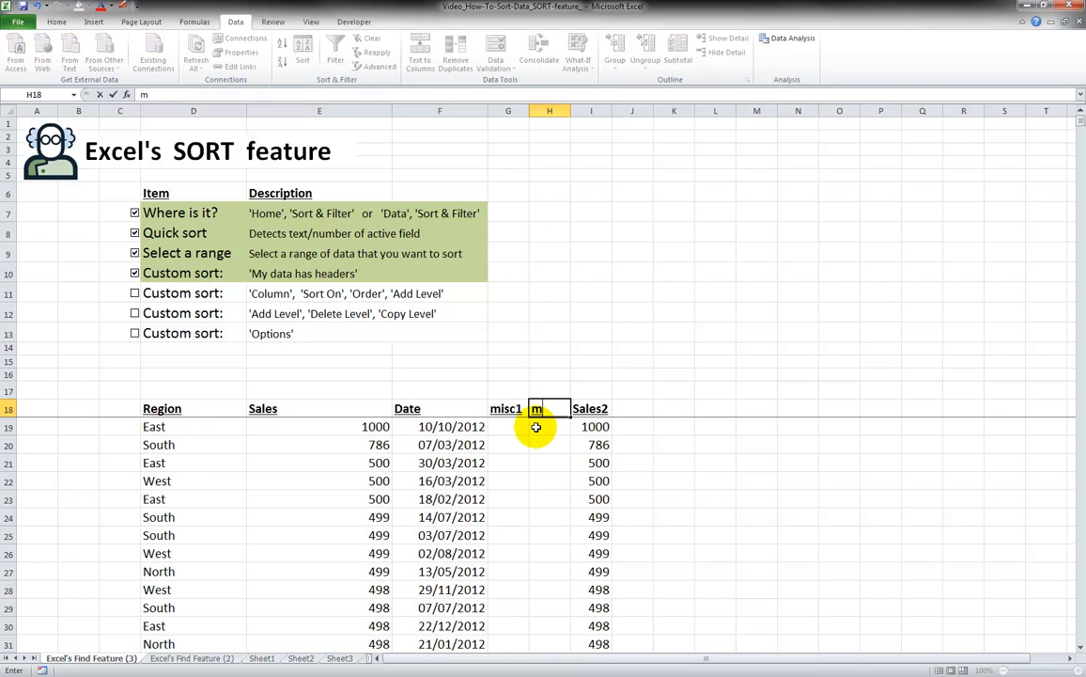
{"action": "left_click", "coordinate": [536, 427]}
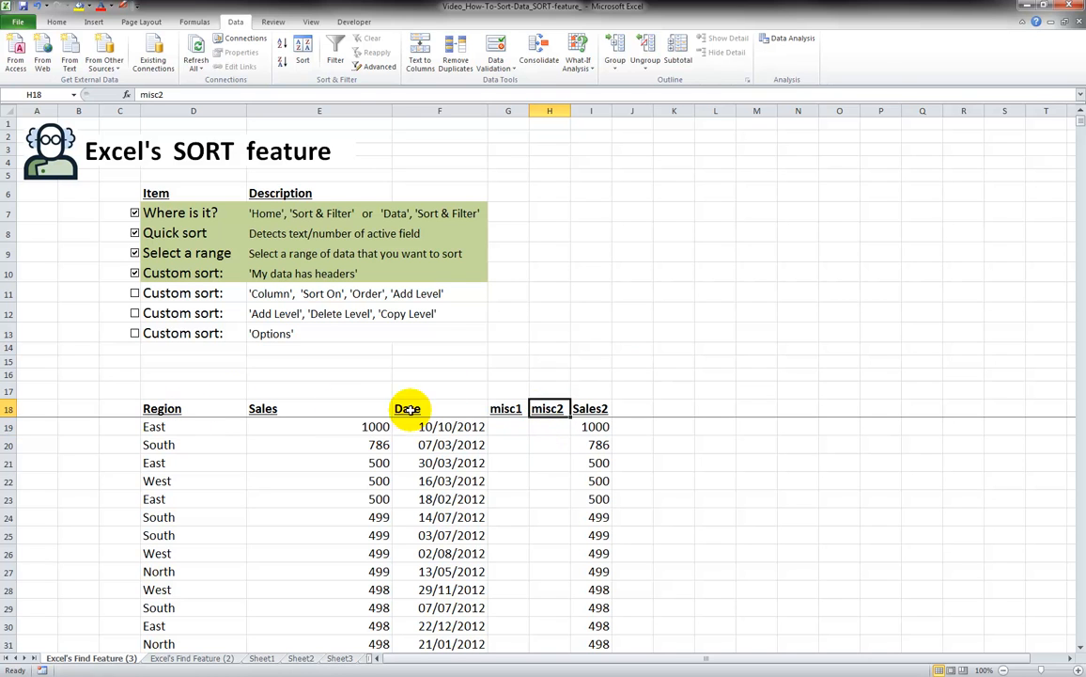
Step: Quick sort the table by the Sales column from smallest to largest, starting from its header cell
{"action": "left_click_drag", "start_coordinate": [175, 407], "coordinate": [589, 408]}
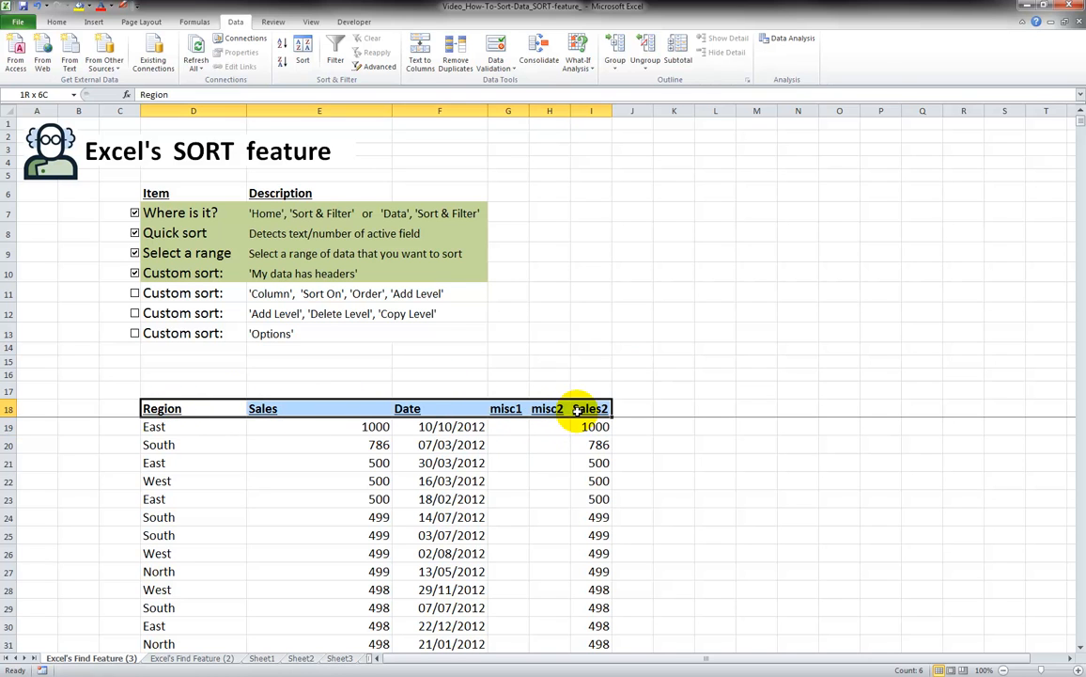
{"action": "left_click", "coordinate": [296, 409]}
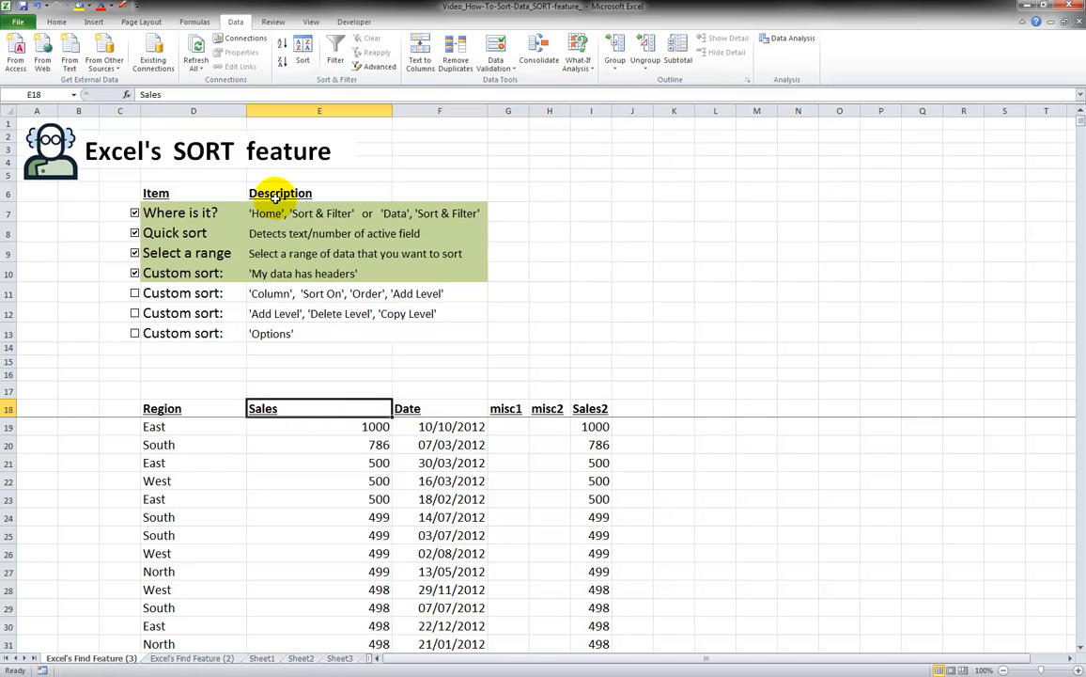
{"action": "left_click", "coordinate": [281, 44]}
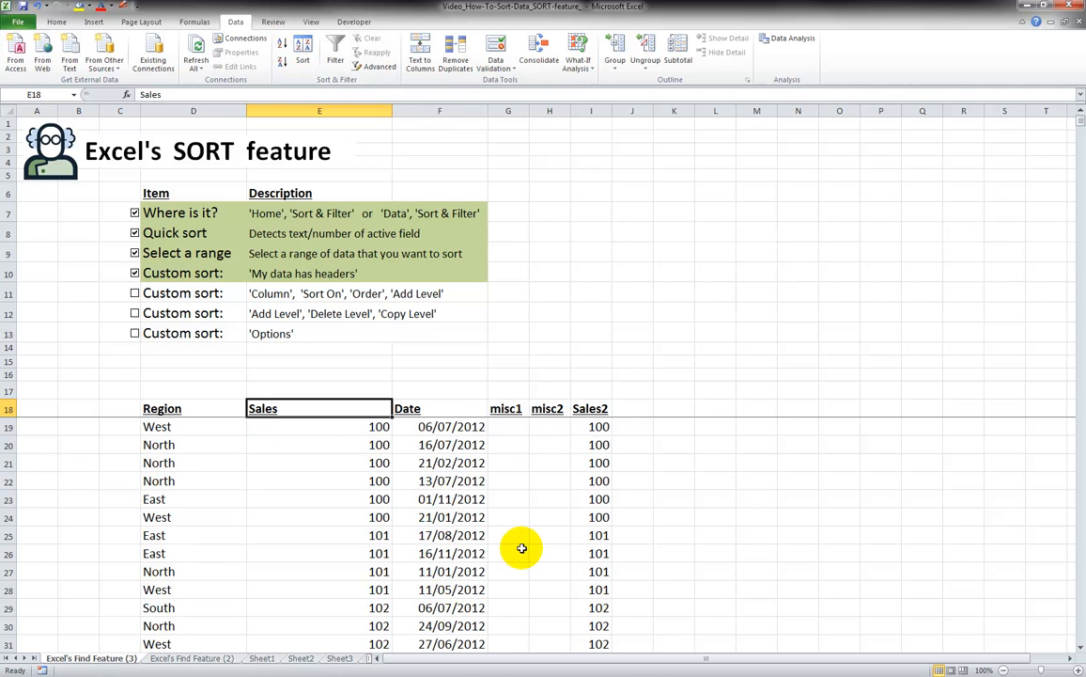
Step: Examine the sorted rows beneath the continuous header row, down to the last entry in the Sales column
{"action": "left_click_drag", "start_coordinate": [160, 462], "coordinate": [589, 461]}
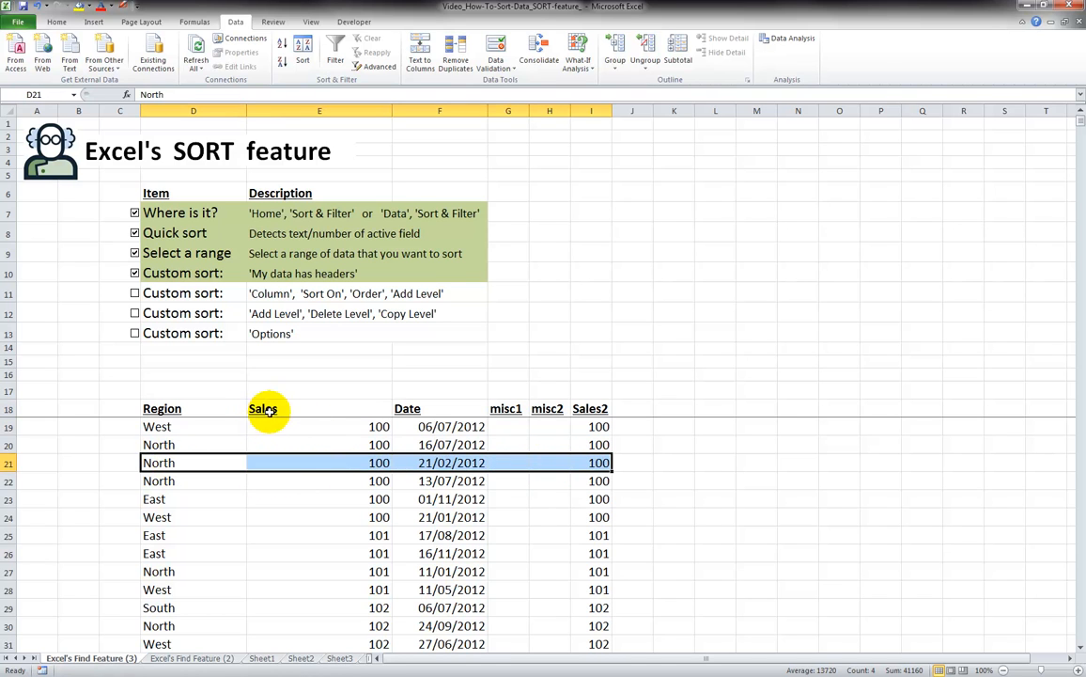
{"action": "left_click_drag", "start_coordinate": [206, 408], "coordinate": [585, 410]}
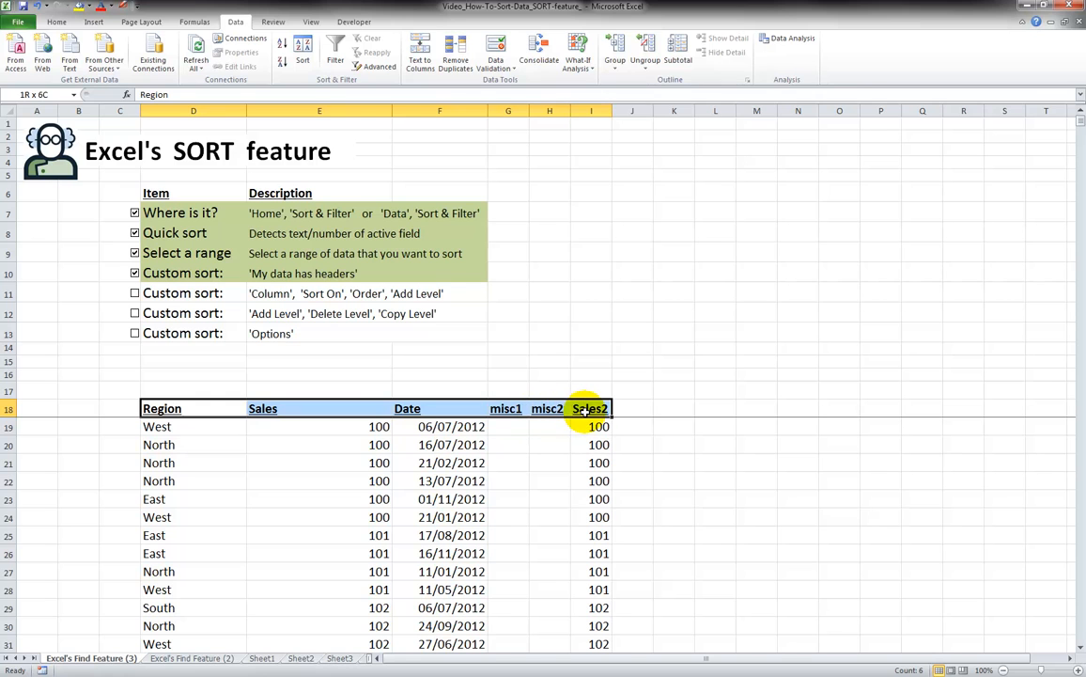
{"action": "left_click", "coordinate": [340, 408]}
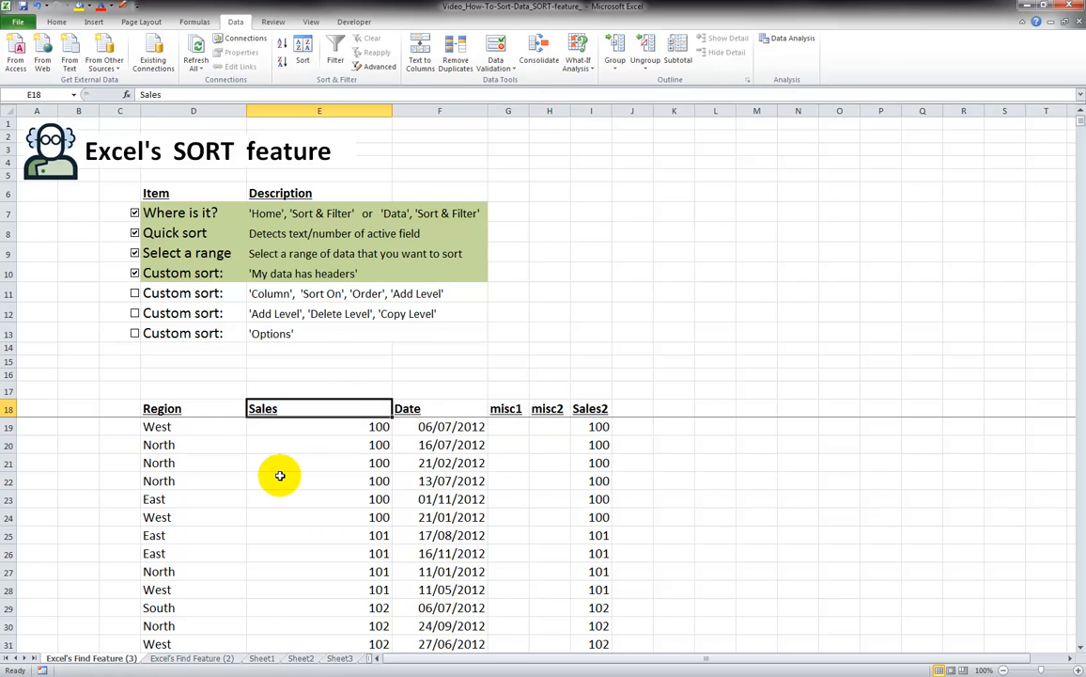
{"action": "scroll", "coordinate": [280, 475], "scroll_direction": "down", "scroll_amount": 10}
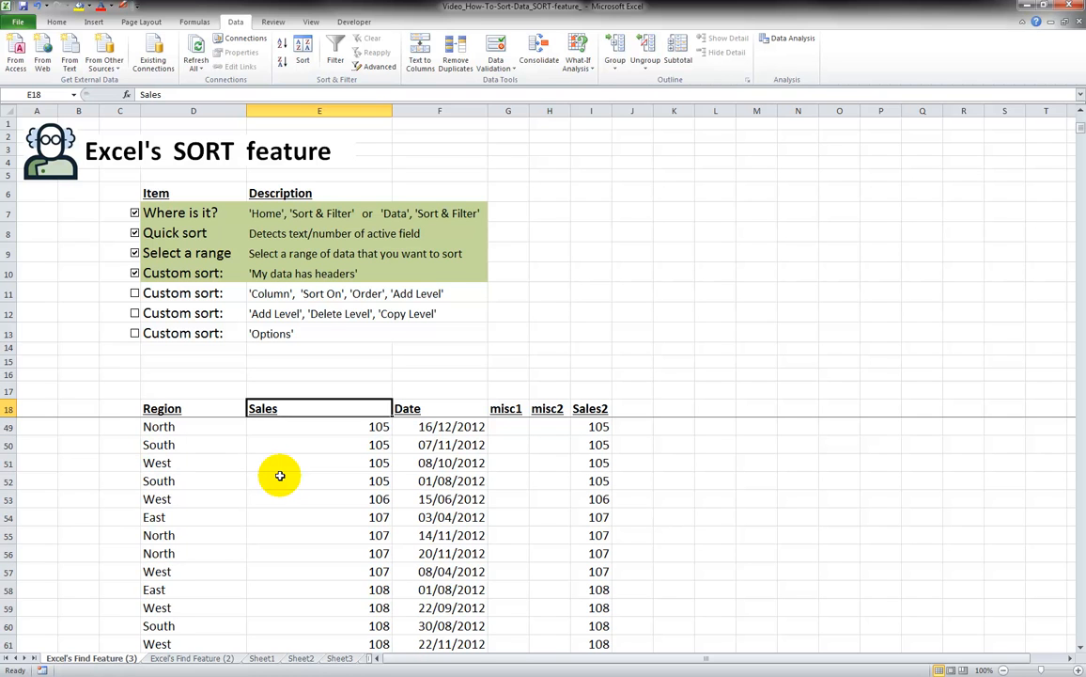
{"action": "scroll", "coordinate": [280, 475], "scroll_direction": "down", "scroll_amount": 18}
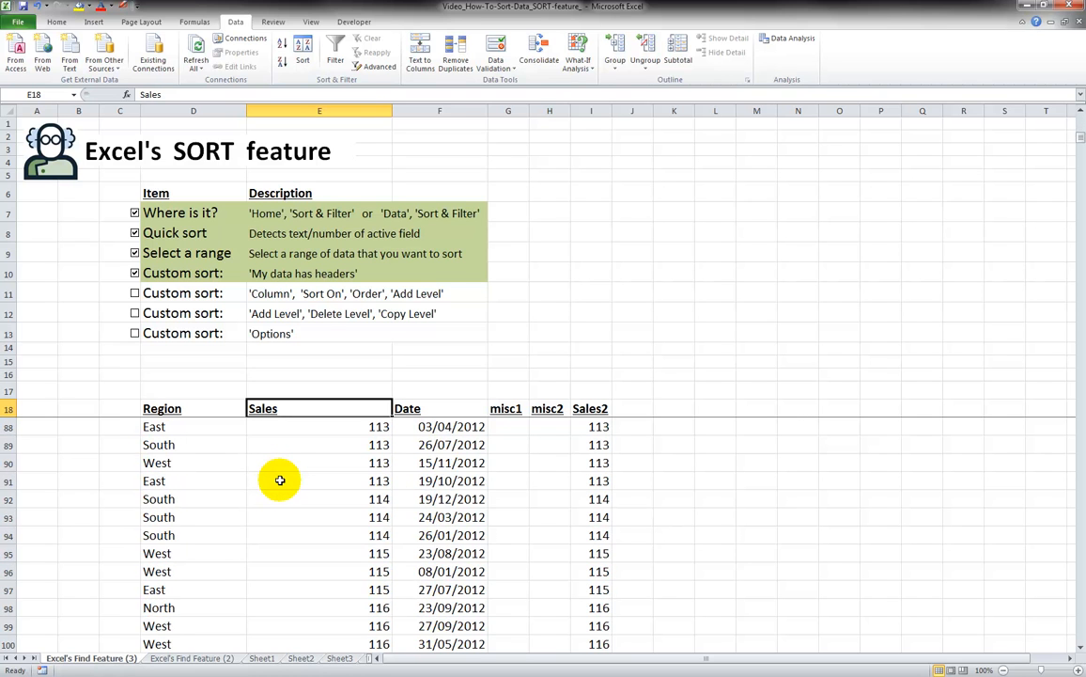
{"action": "scroll", "coordinate": [280, 480], "scroll_direction": "down", "scroll_amount": 6}
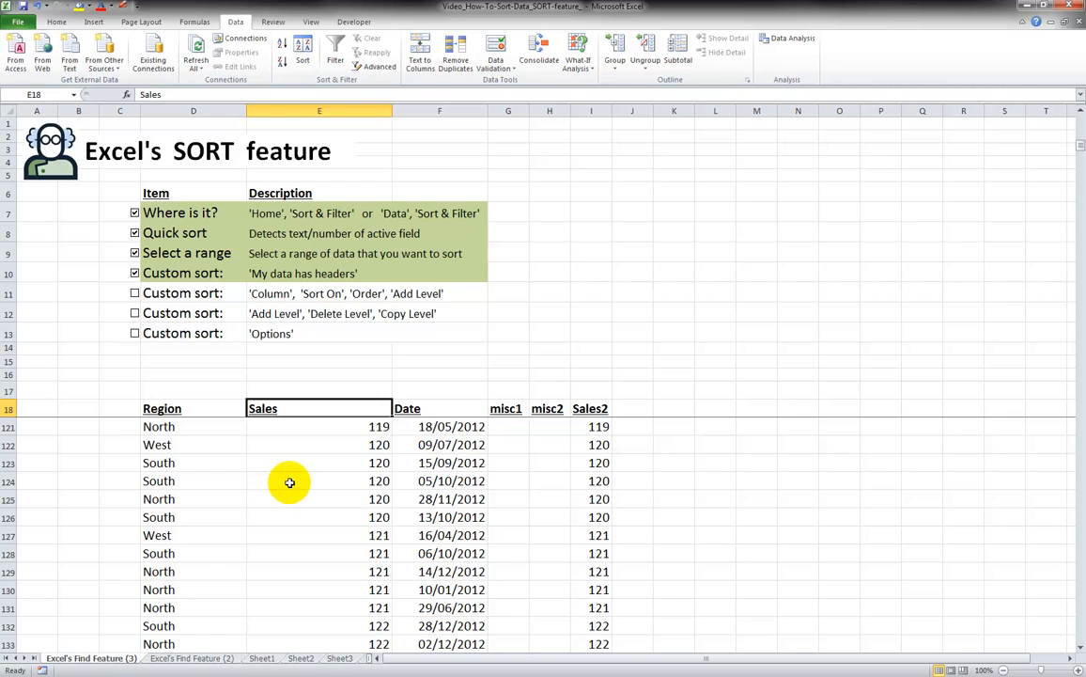
{"action": "key", "text": "ctrl+Down"}
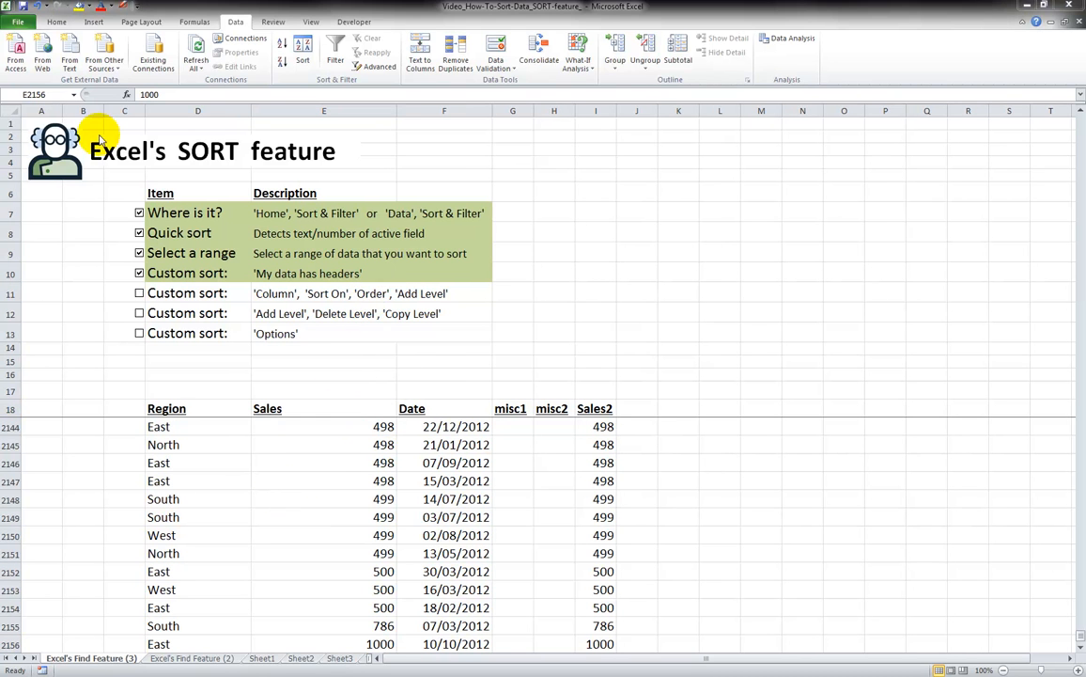
Step: Select the named range mydata and inspect where it ends relative to the last data rows
{"action": "left_click", "coordinate": [75, 98]}
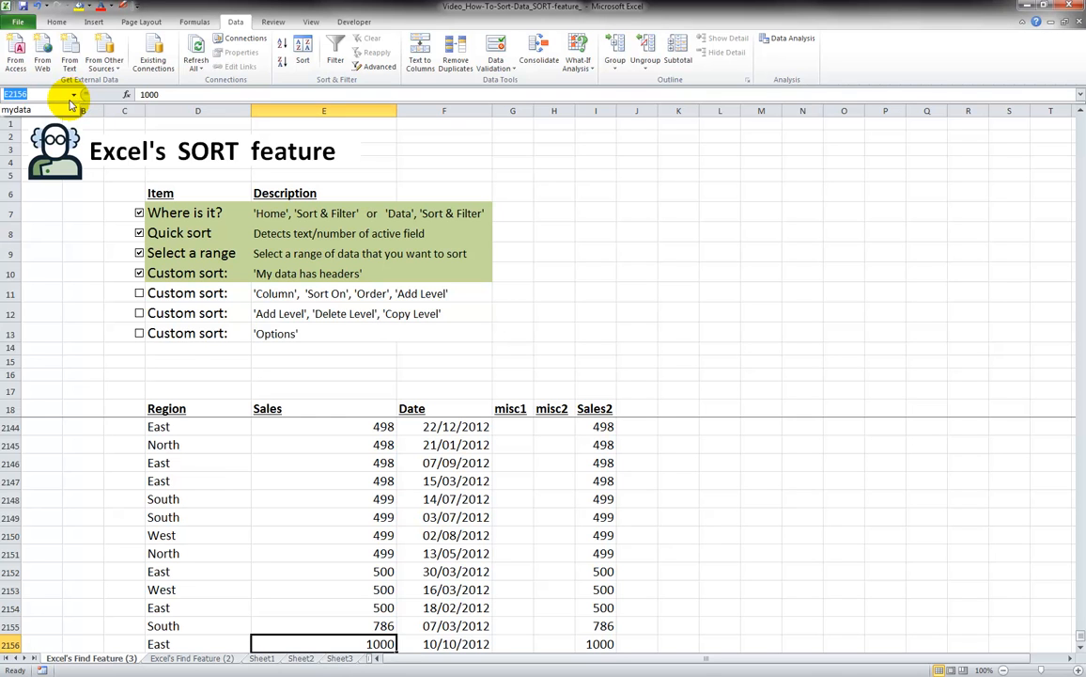
{"action": "left_click", "coordinate": [73, 101]}
{"action": "left_click", "coordinate": [34, 105]}
{"action": "scroll", "coordinate": [398, 486], "scroll_direction": "down", "scroll_amount": 3}
{"action": "scroll", "coordinate": [396, 484], "scroll_direction": "up", "scroll_amount": 3}
{"action": "scroll", "coordinate": [412, 510], "scroll_direction": "down", "scroll_amount": 2}
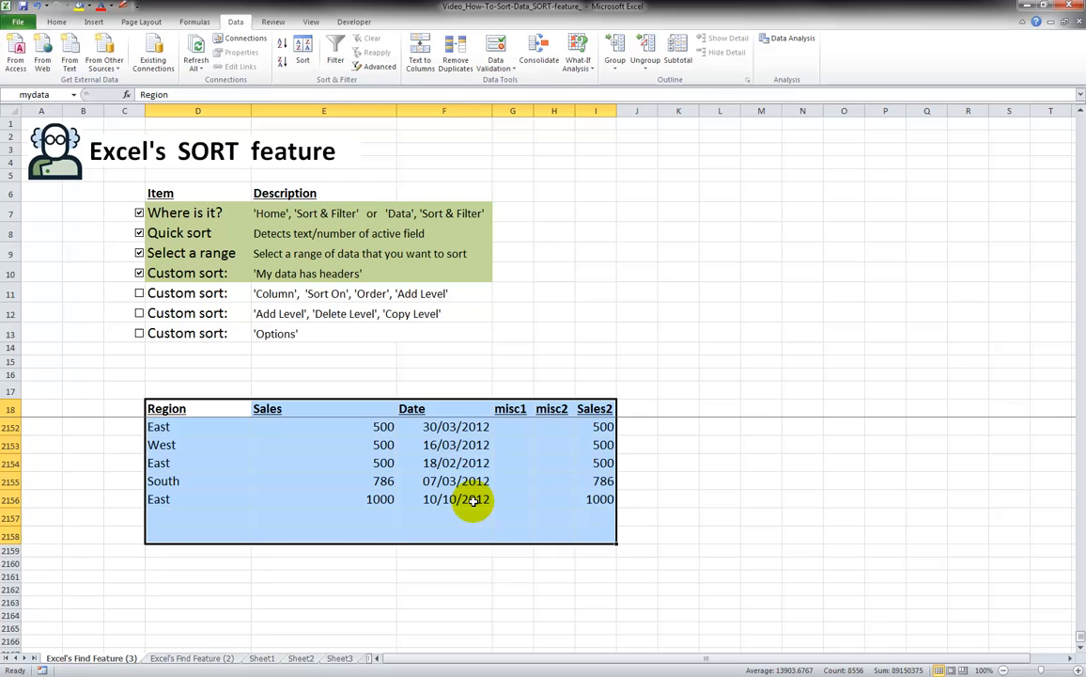
{"action": "scroll", "coordinate": [473, 501], "scroll_direction": "up", "scroll_amount": 5}
{"action": "scroll", "coordinate": [473, 501], "scroll_direction": "up", "scroll_amount": 5}
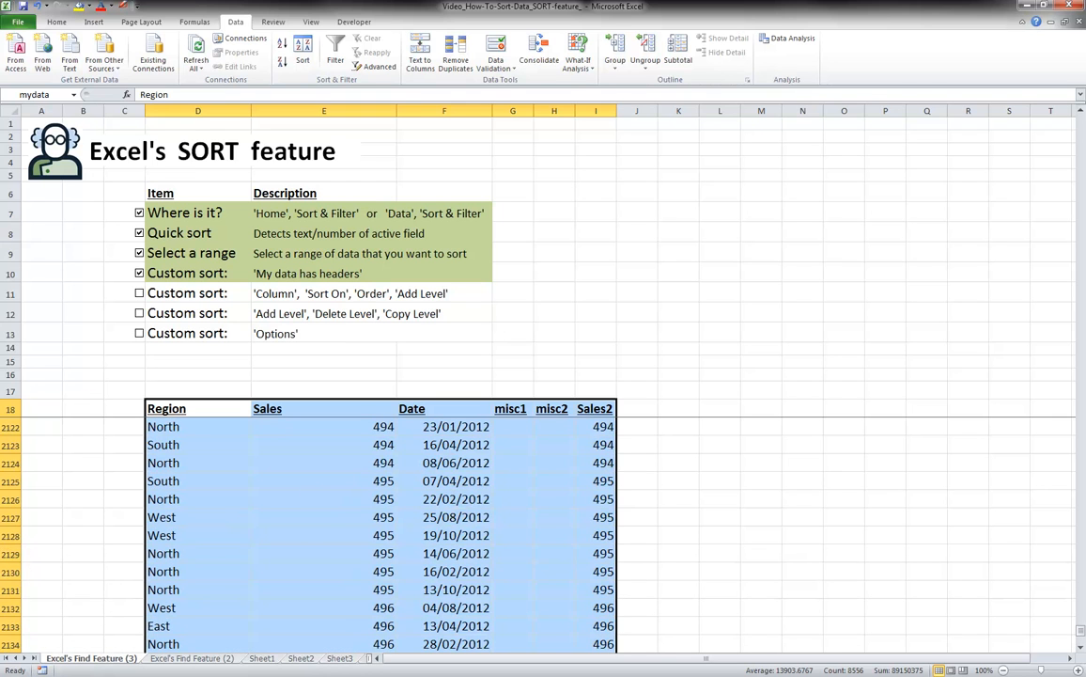